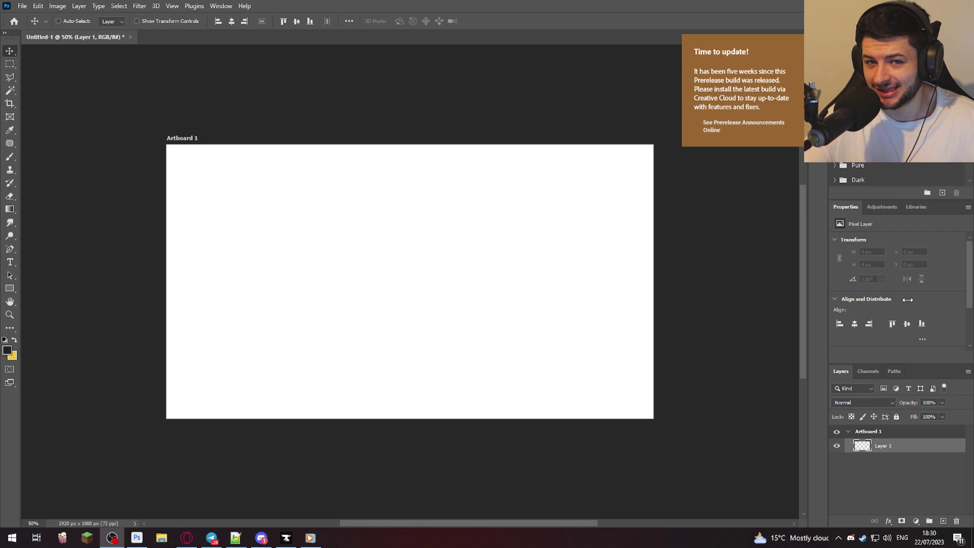
Activate the Rectangular Marquee tool and turn on the Contextual Task Bar
key("m")
left_click(221, 6)
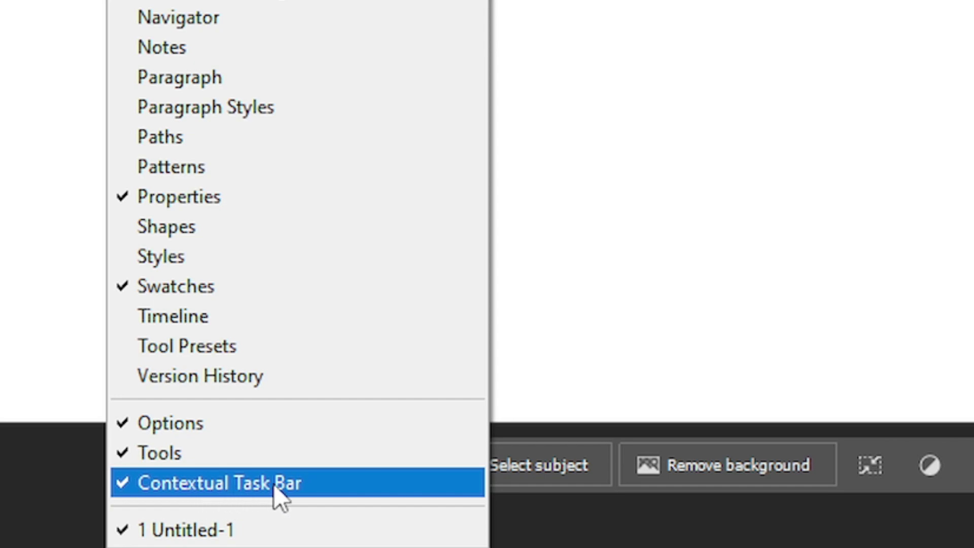
left_click(967, 337)
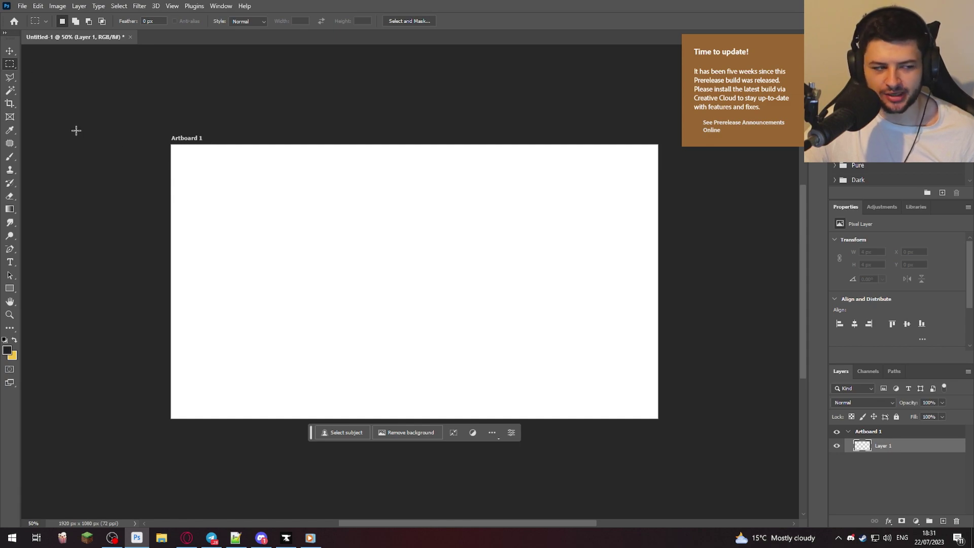
Select the whole artboard and fill it using Generative Fill with the prompt "tropical beach caribbean paradise"
left_click_drag(63, 111, 10, 67)
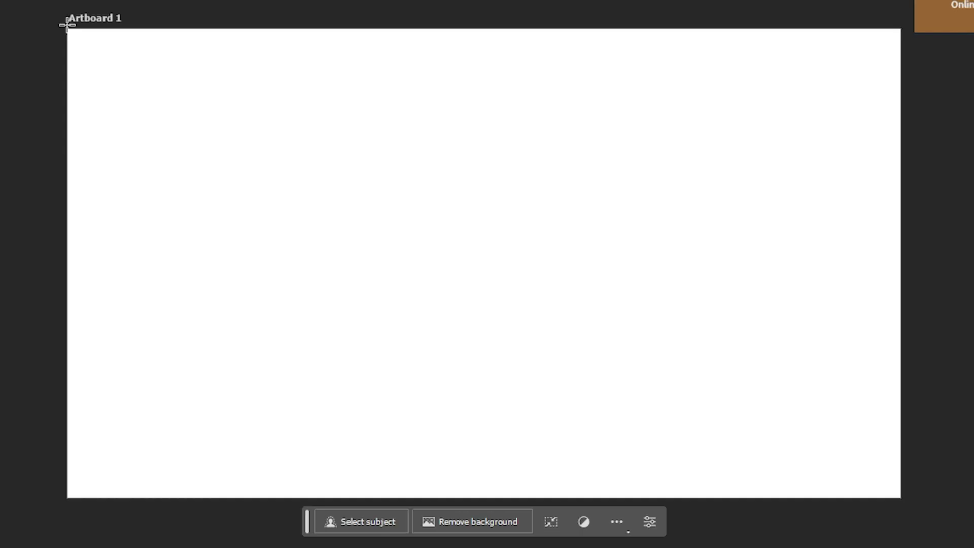
left_click_drag(68, 30, 919, 504)
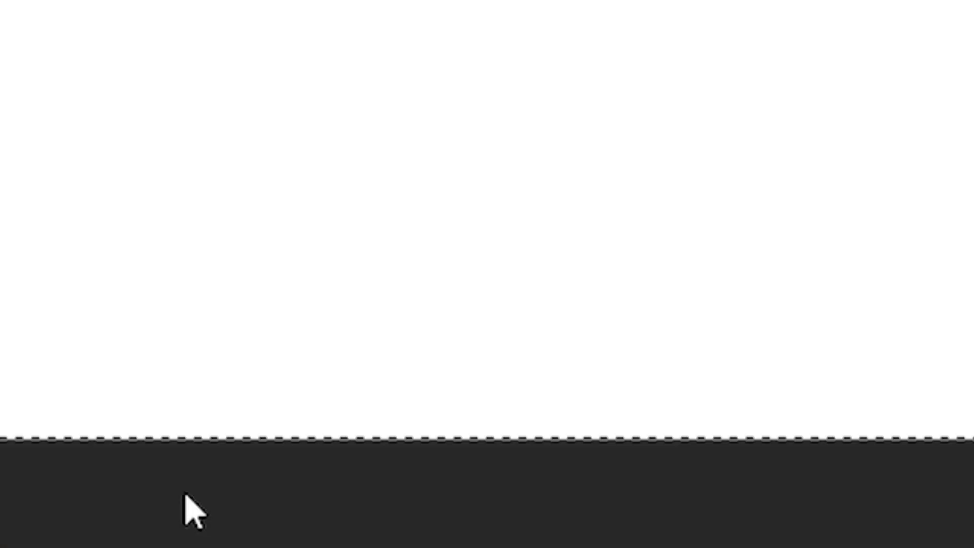
left_click(185, 494)
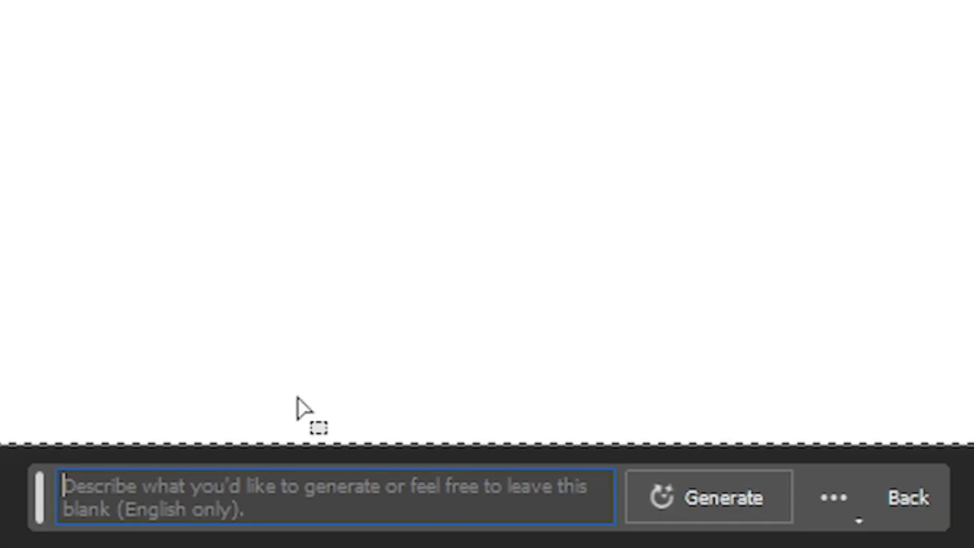
type("tropical beach caribbean paradise")
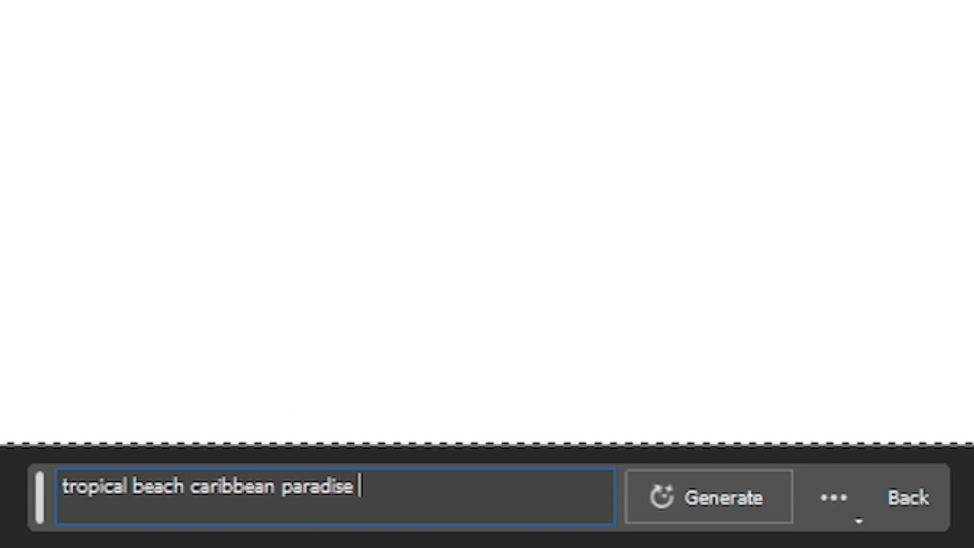
key("Return")
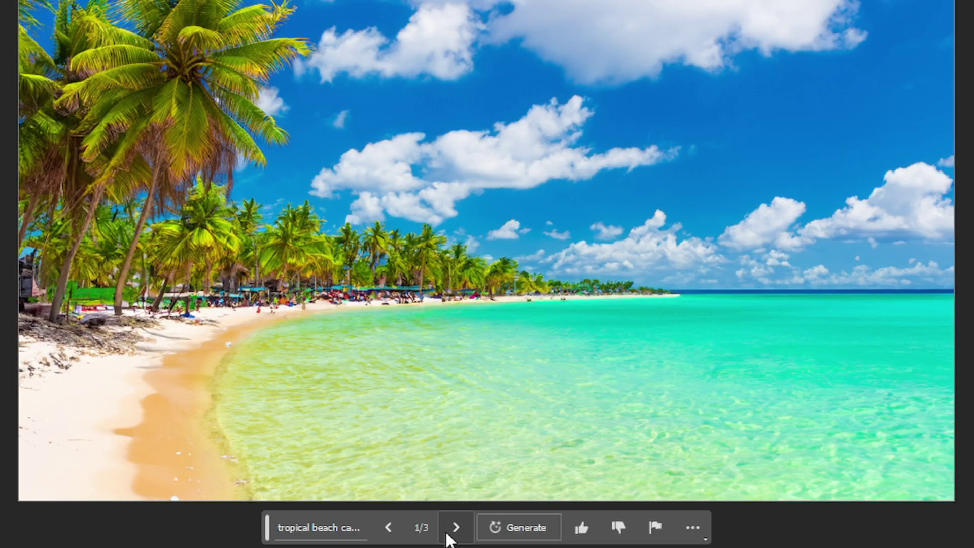
Compare the three generated beach variations and return to the first one
left_click(454, 532)
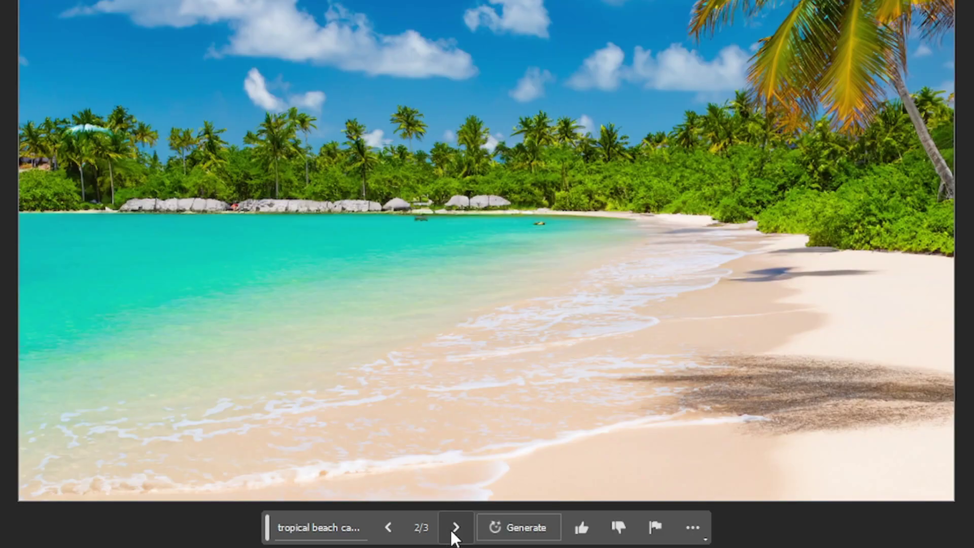
left_click(455, 530)
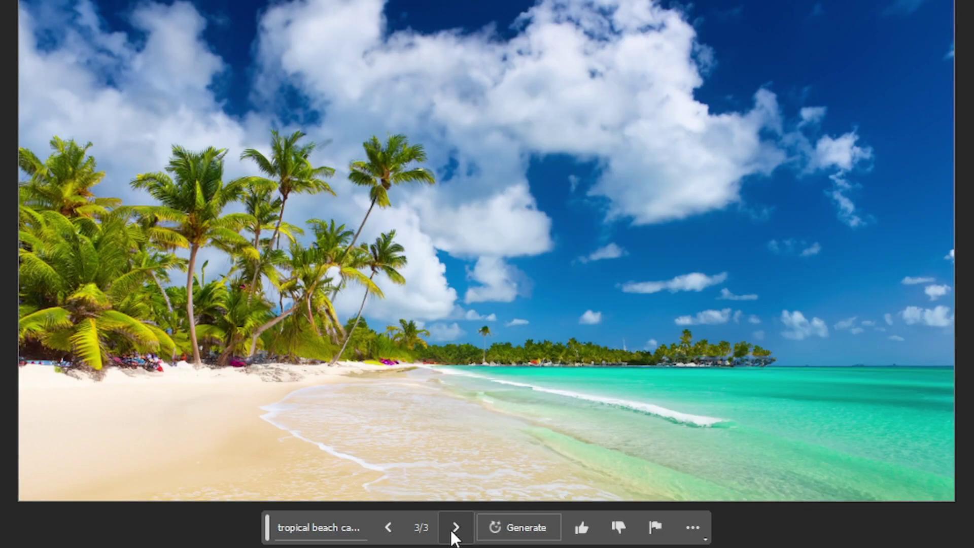
left_click(393, 529)
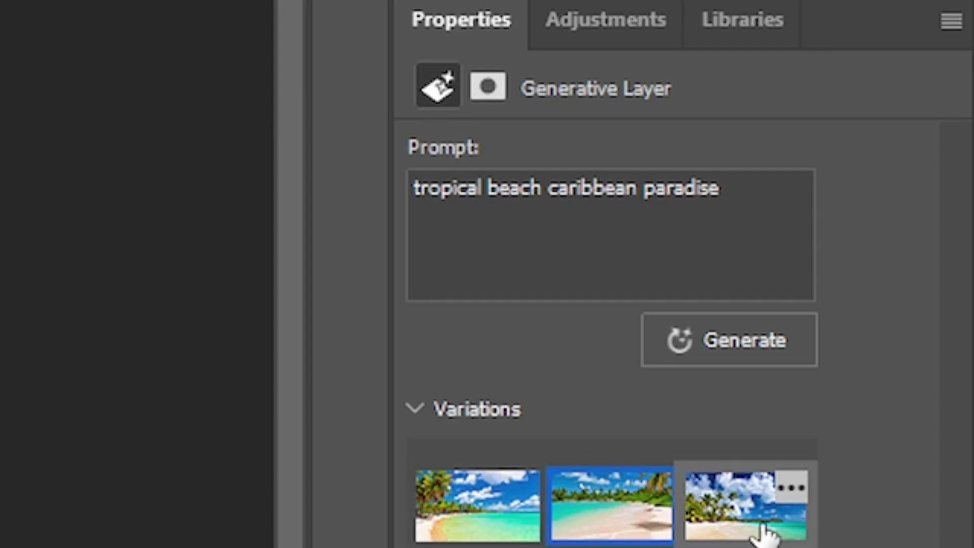
left_click(718, 535)
left_click(612, 527)
left_click(474, 530)
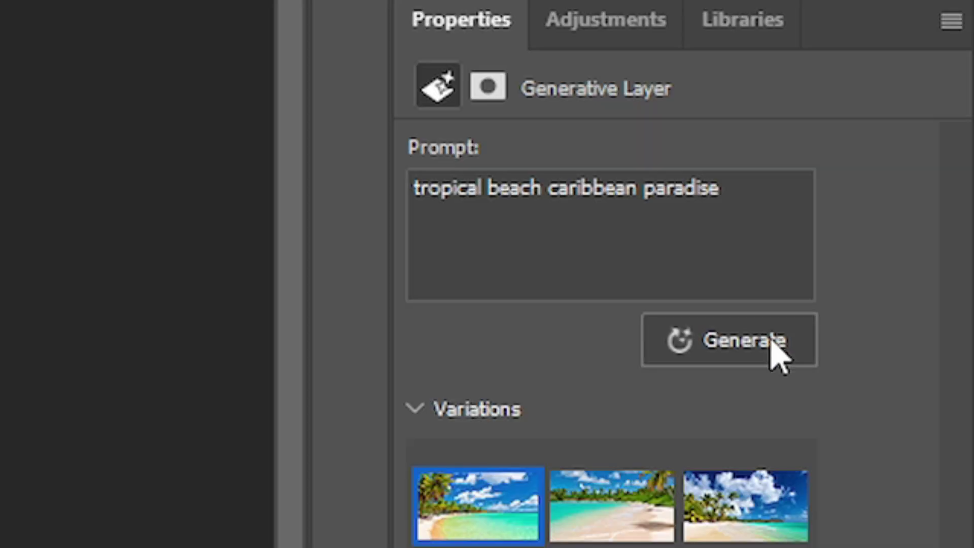
Generate more variations of the beach from the same prompt, browse them and keep the first new one with the wide sandy beach
left_click(770, 339)
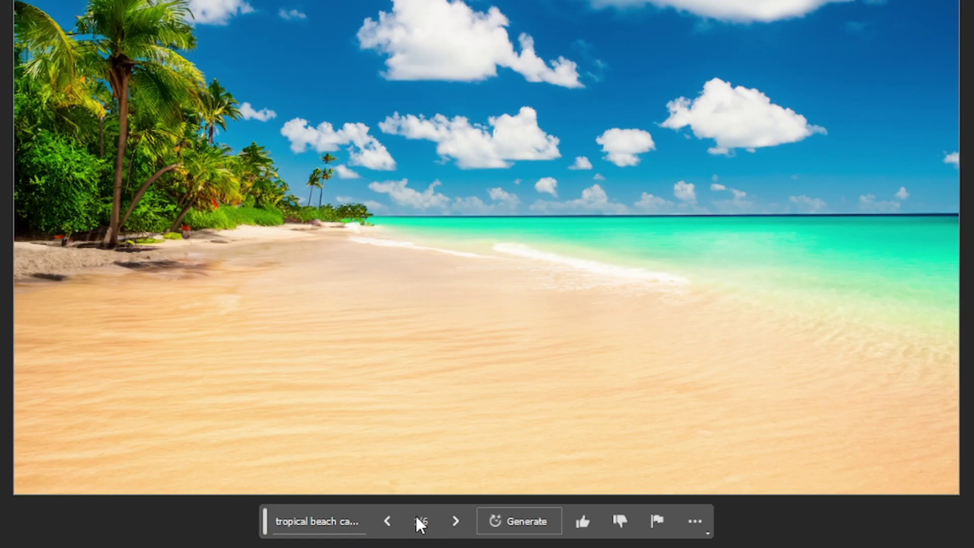
left_click(455, 522)
left_click(456, 522)
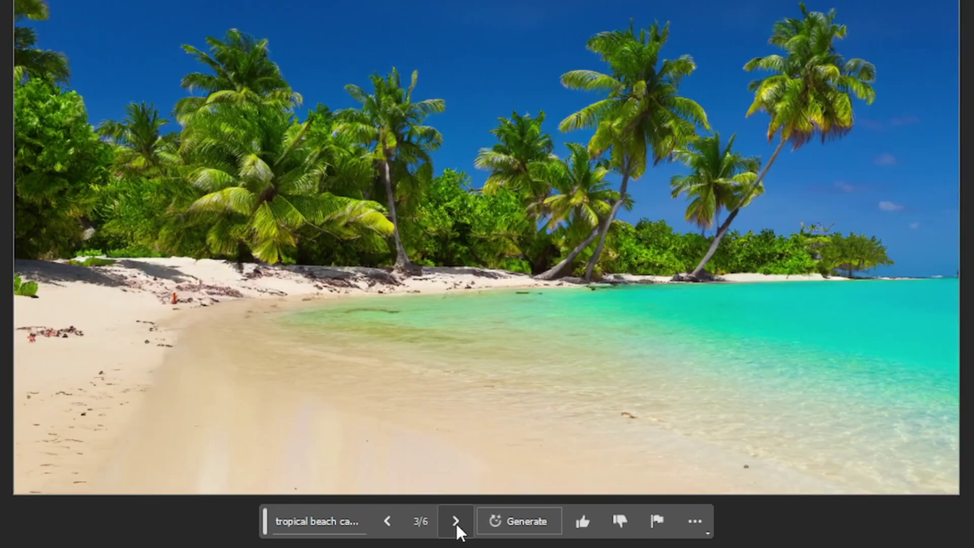
left_click(389, 520)
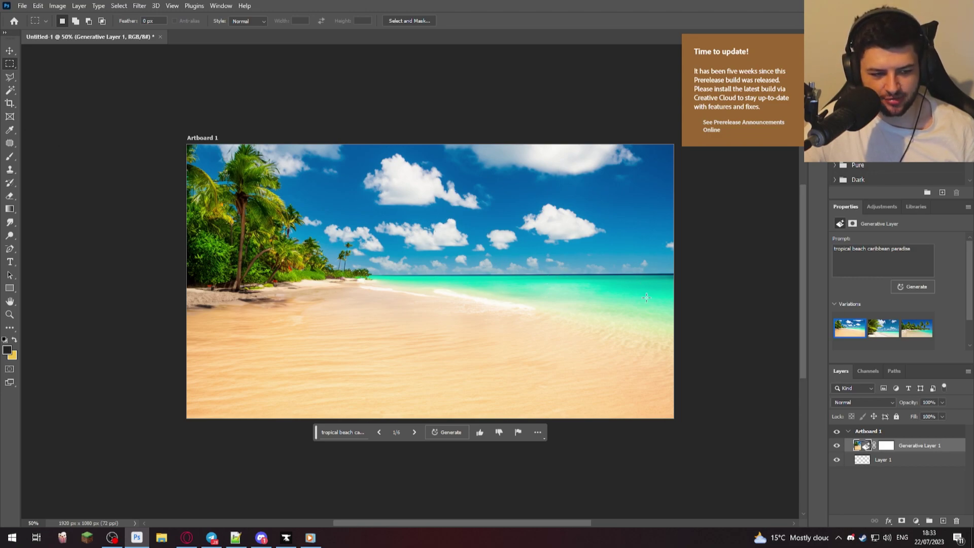
Select a rectangle across the horizon near the image's right edge and fill it using the prompt "navy ship on the horizon"
left_click_drag(666, 283, 570, 251)
left_click(585, 262)
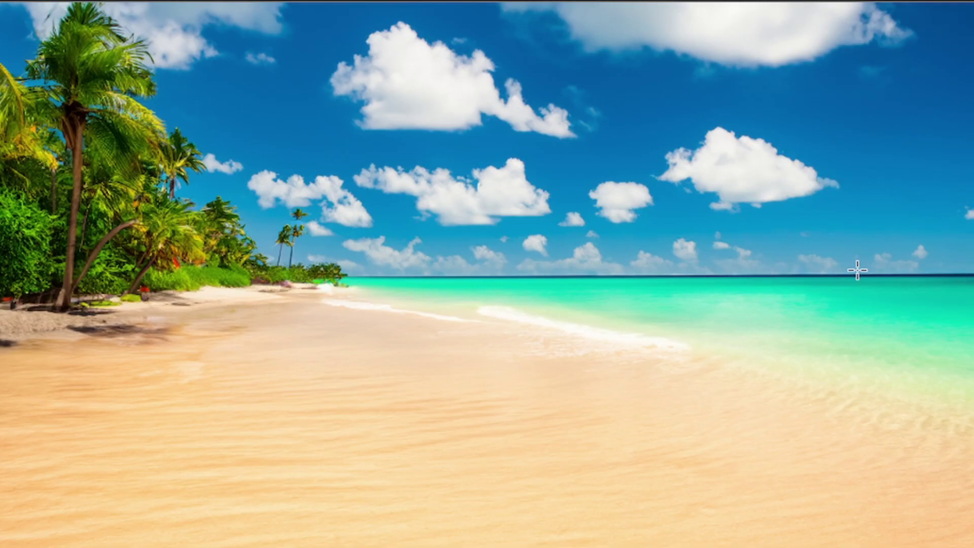
left_click_drag(868, 246, 850, 249)
left_click(639, 331)
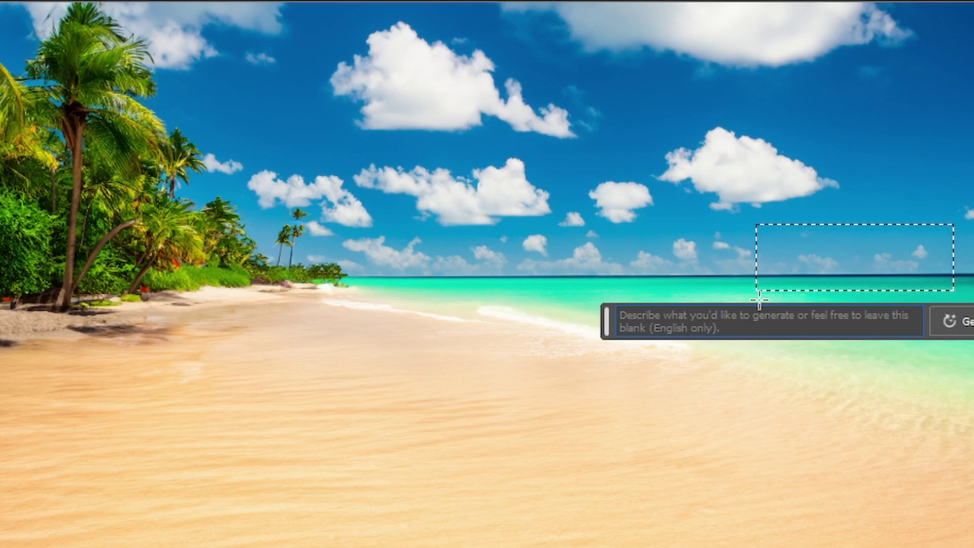
type("navy ship on the horizon")
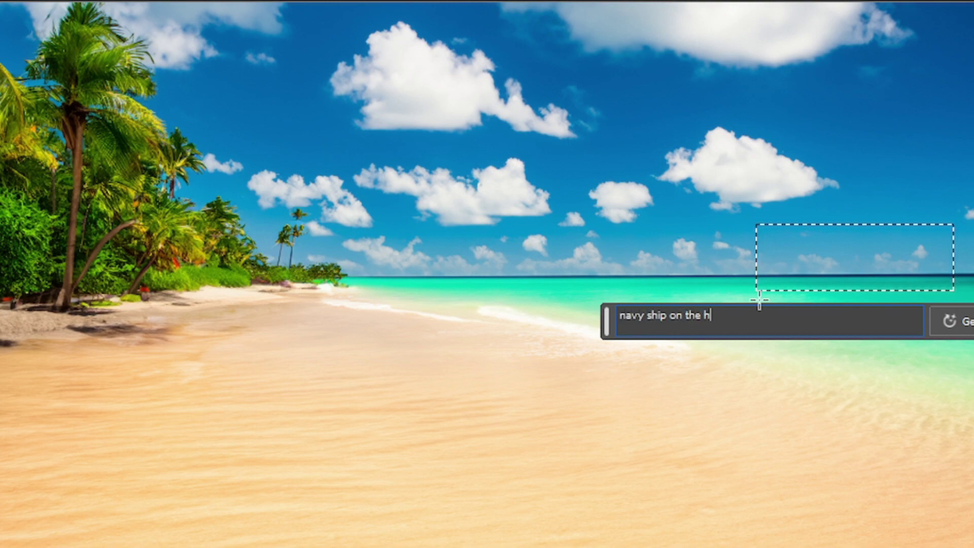
key("Return")
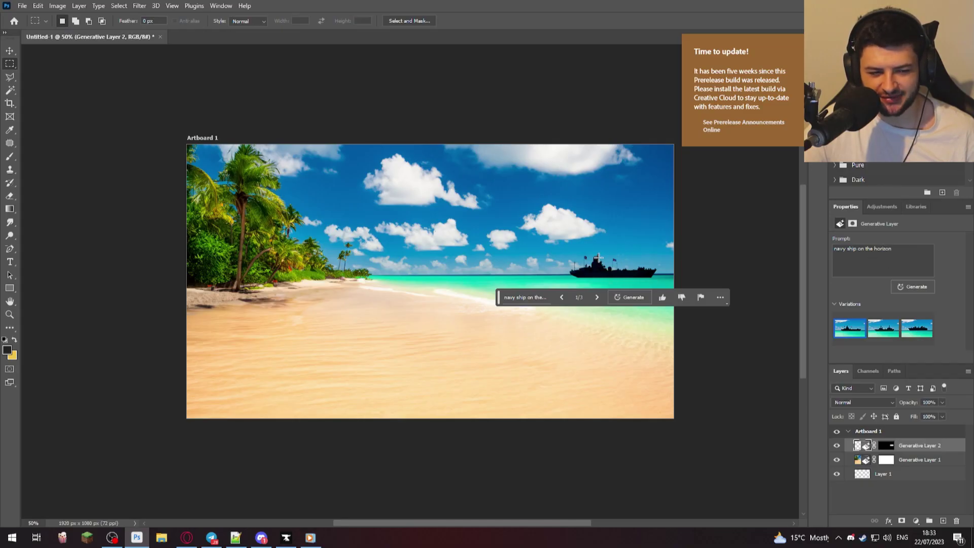
Compare the other ship variations, then shorten the prompt to "navy ship" and generate again
left_click(883, 327)
left_click(920, 335)
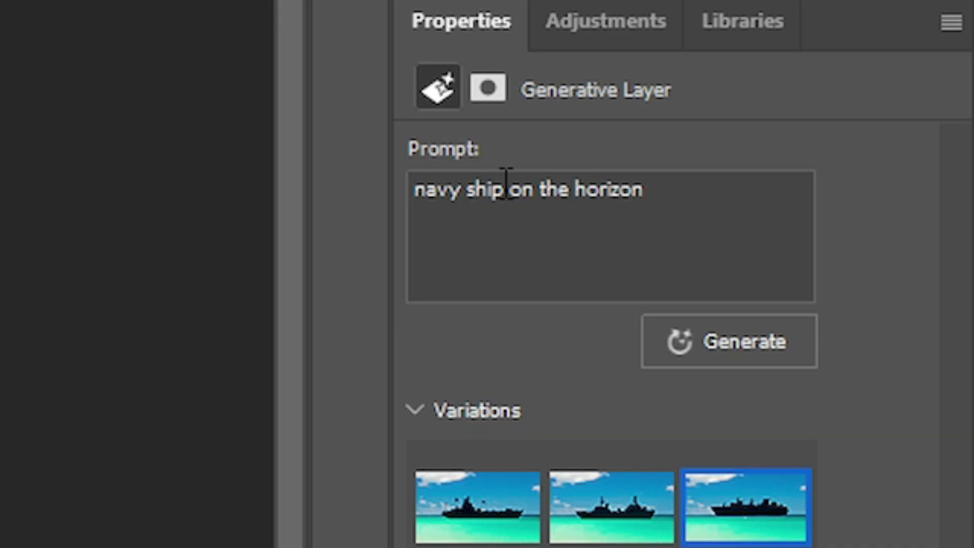
left_click_drag(506, 186, 645, 186)
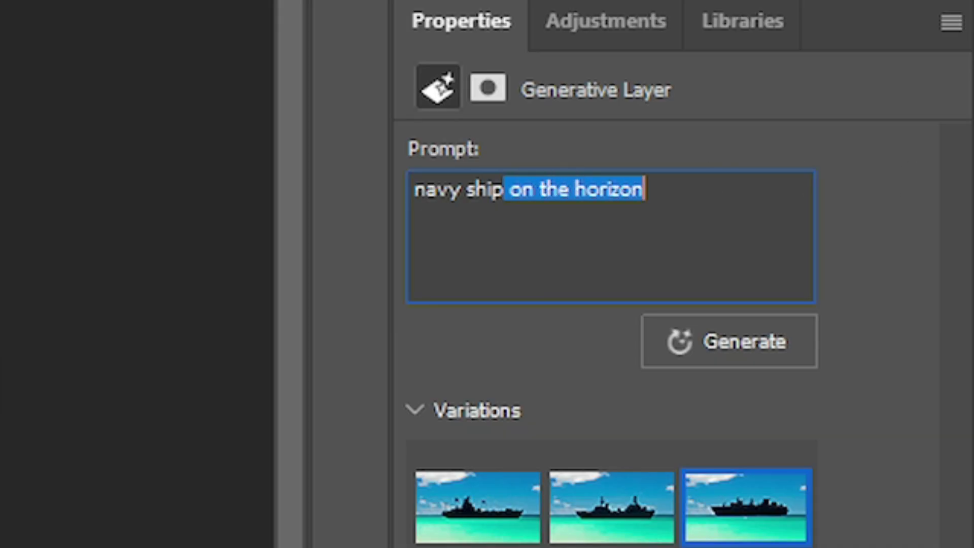
key("BackSpace")
left_click(677, 342)
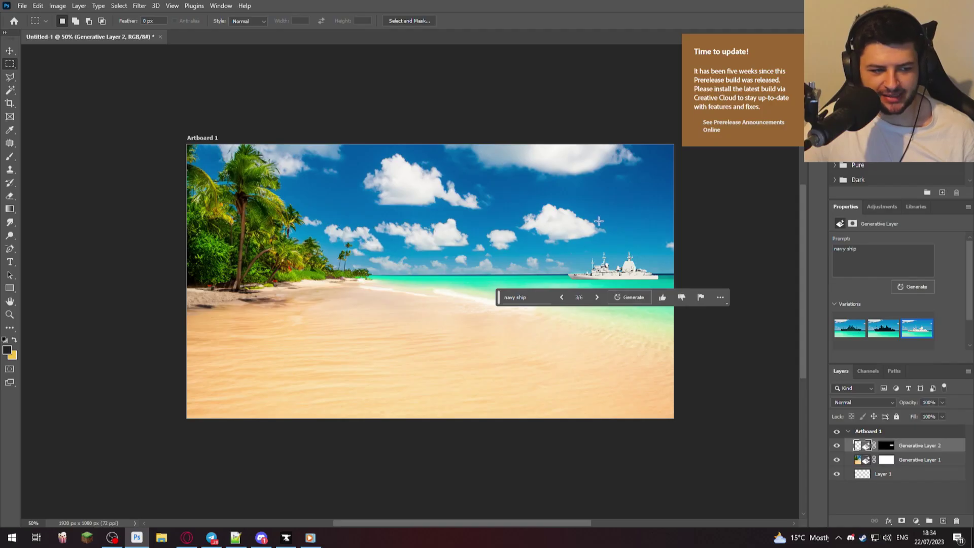
Preview the second navy ship variation and generate another set, then delete the ship's generative layer
key("ctrl+minus")
key("ctrl+plus")
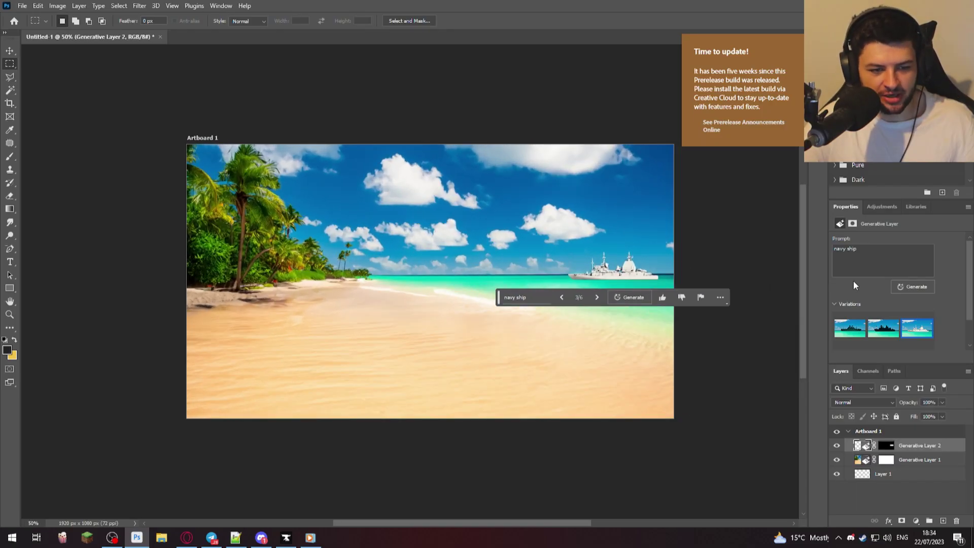
left_click(874, 331)
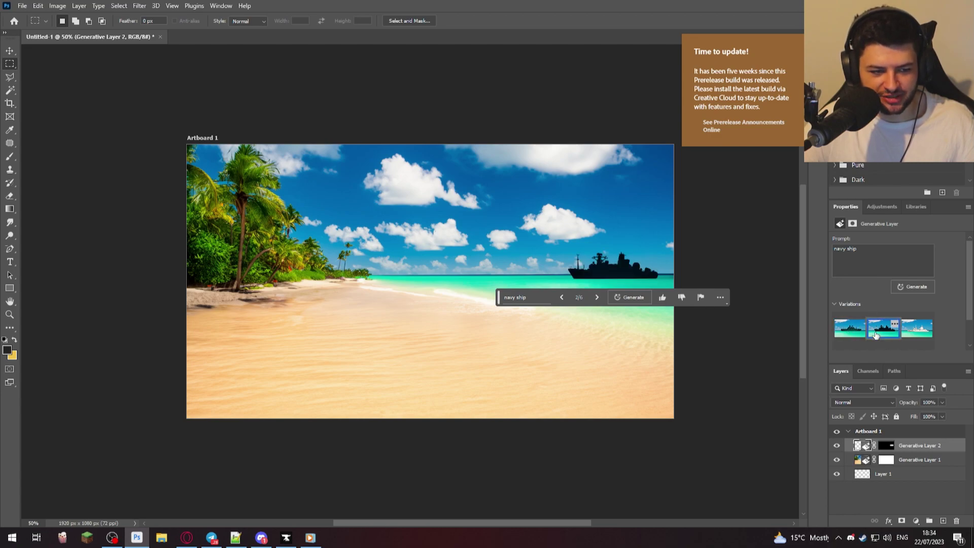
left_click(629, 297)
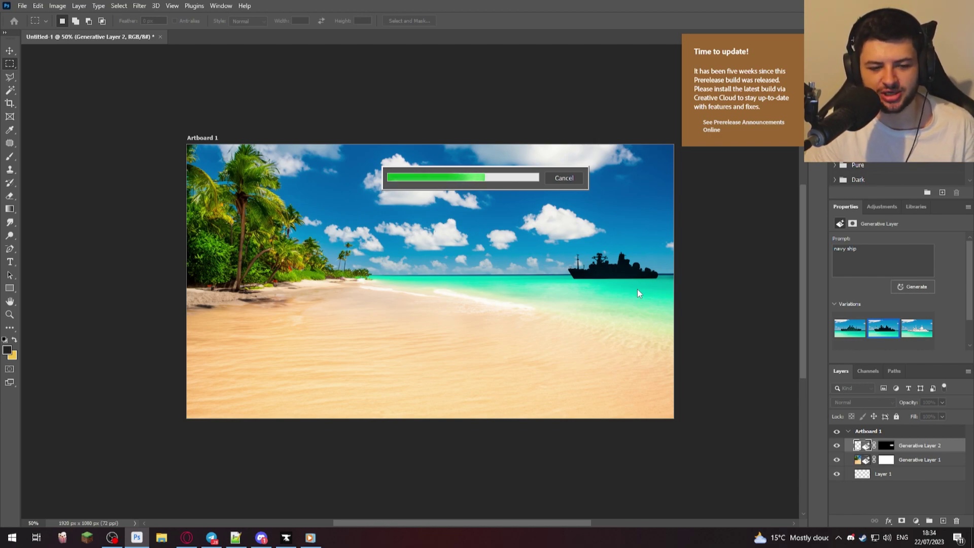
key("Delete")
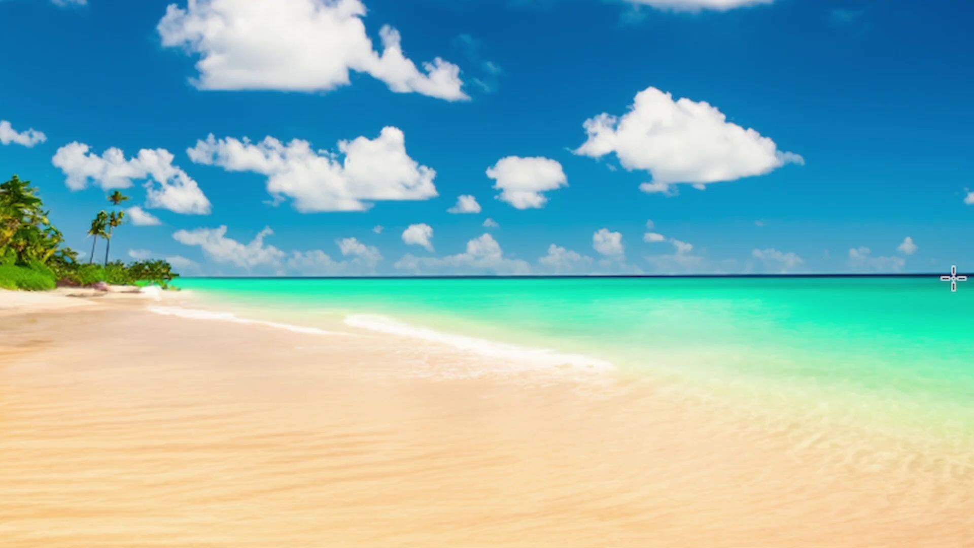
Fill a smaller rectangle on the far-right horizon using the prompt "navy ship on the horizon" and keep the third variation
left_click_drag(957, 285, 872, 245)
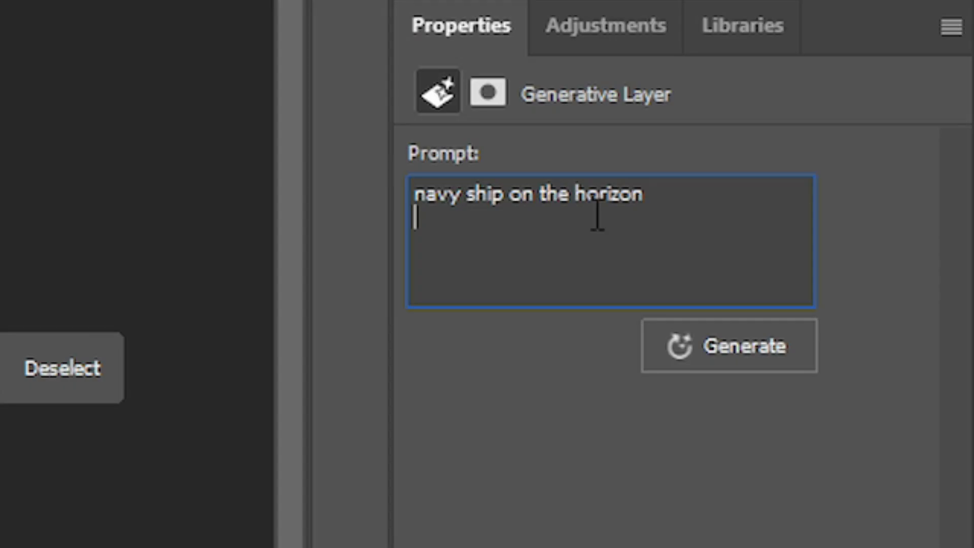
left_click(763, 356)
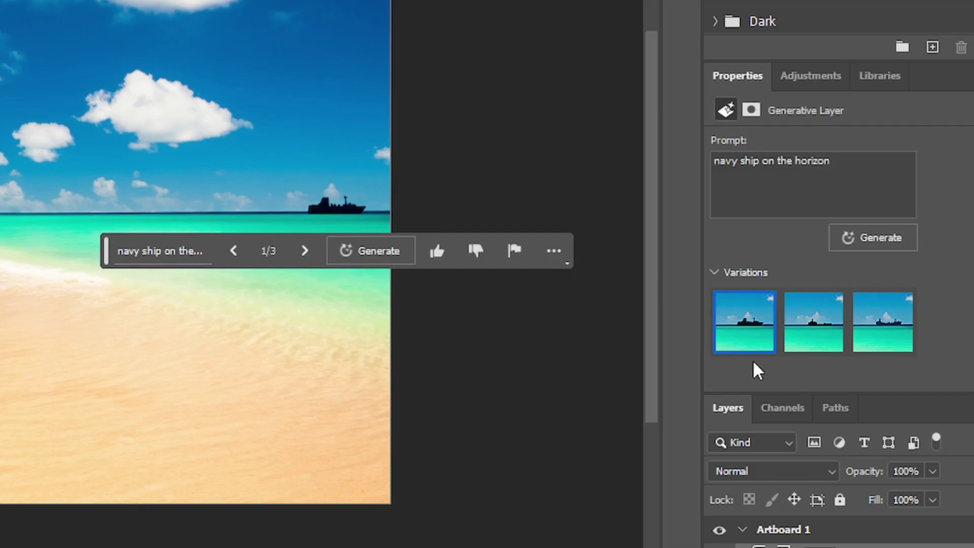
left_click(813, 322)
left_click(866, 340)
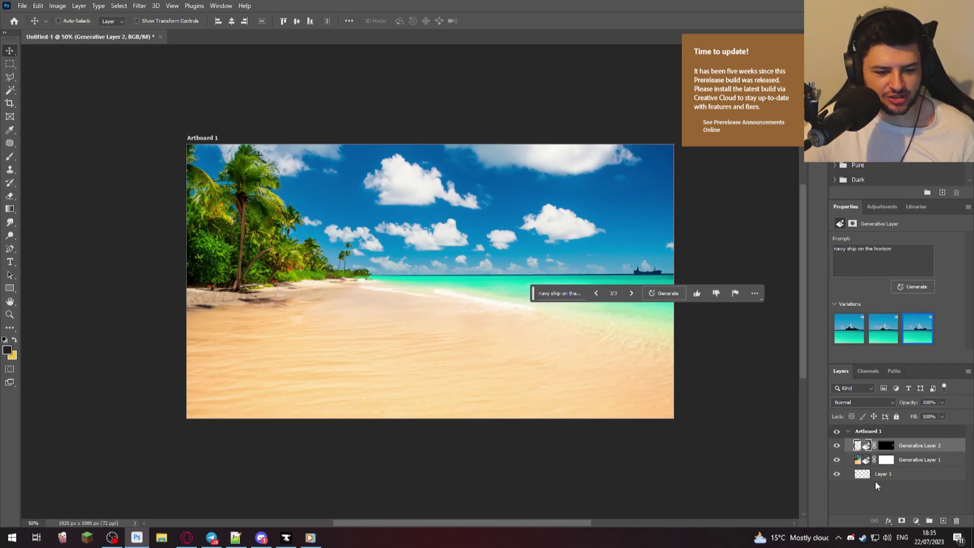
left_click(853, 482)
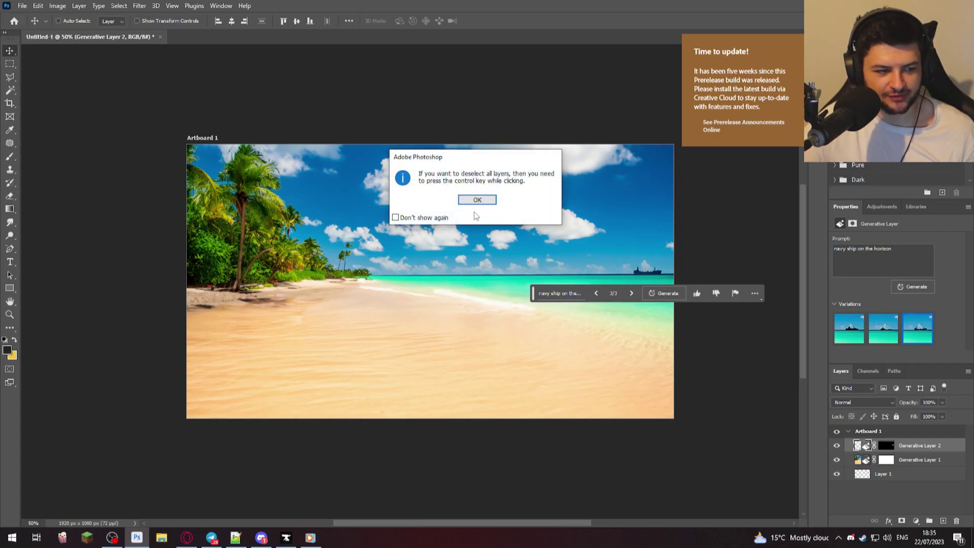
key("Return")
key("m")
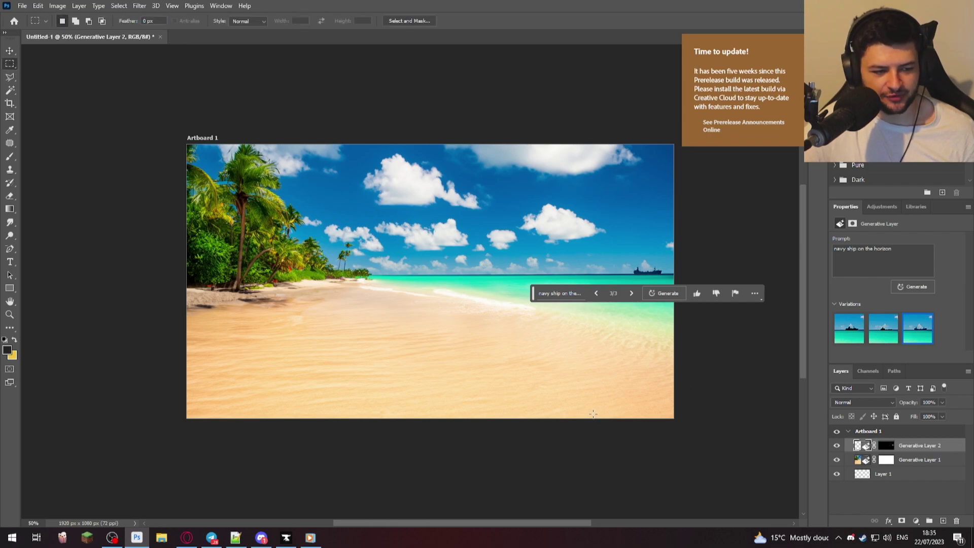
Outline a large closed area of open sand in the foreground with the Polygonal Lasso tool, just below the waterline
left_click(11, 76)
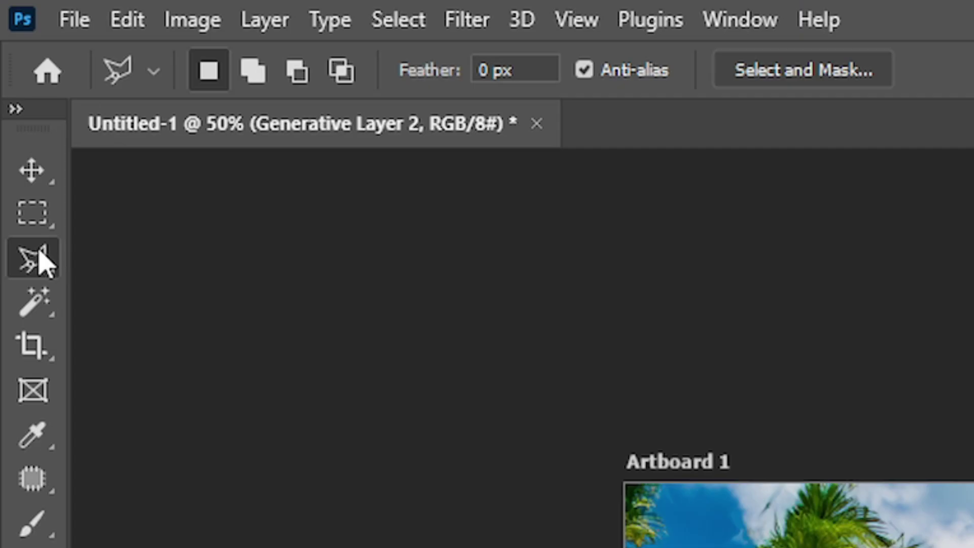
right_click(12, 75)
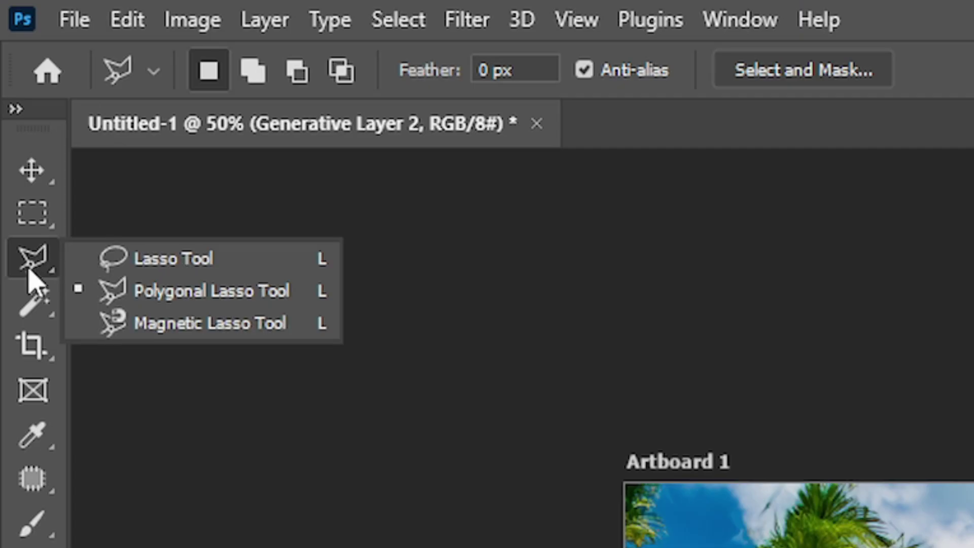
left_click(8, 80)
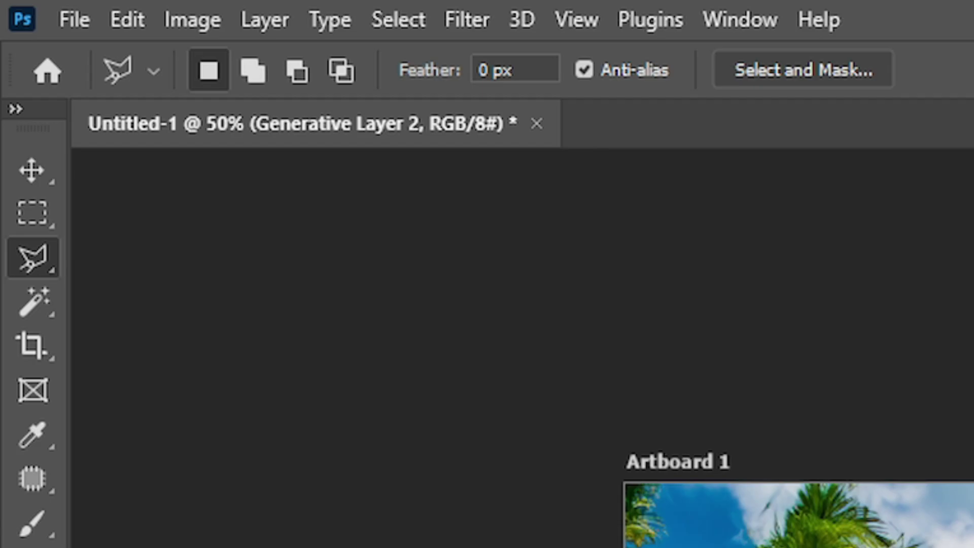
left_click(942, 427)
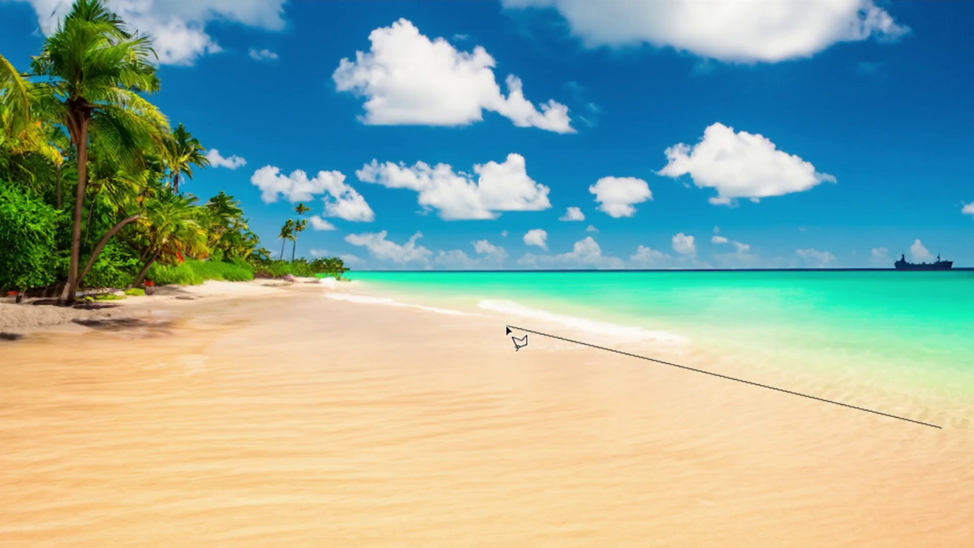
left_click(507, 326)
left_click(422, 318)
left_click(384, 321)
left_click(320, 345)
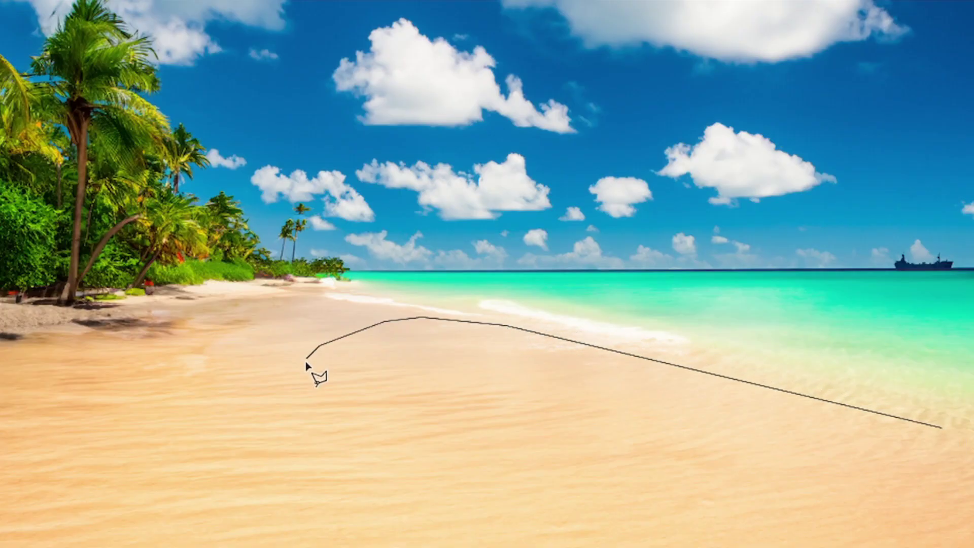
left_click(303, 369)
left_click(309, 421)
left_click(365, 475)
left_click(487, 525)
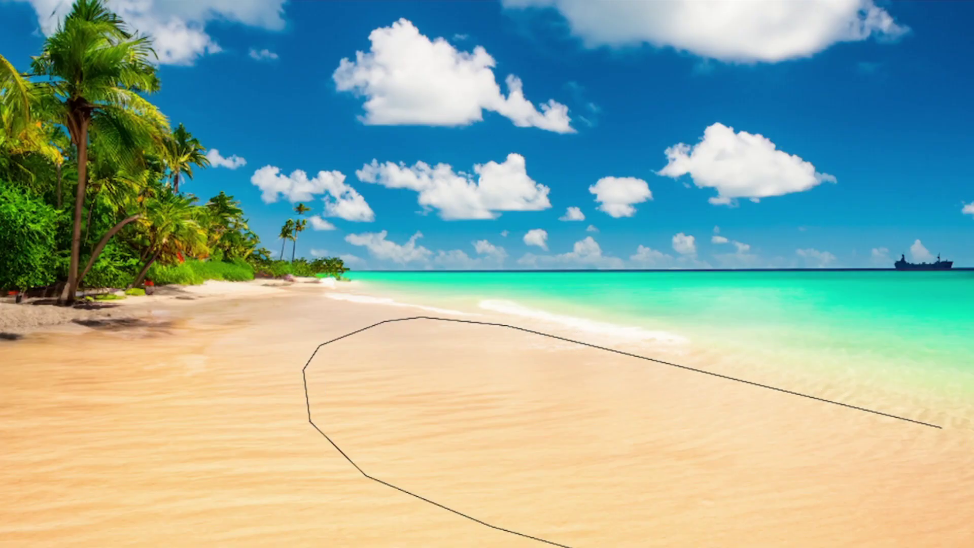
left_click(944, 429)
Fill the outlined sand area with Generative Fill using the prompt "beach towels on the sand"
left_click(211, 496)
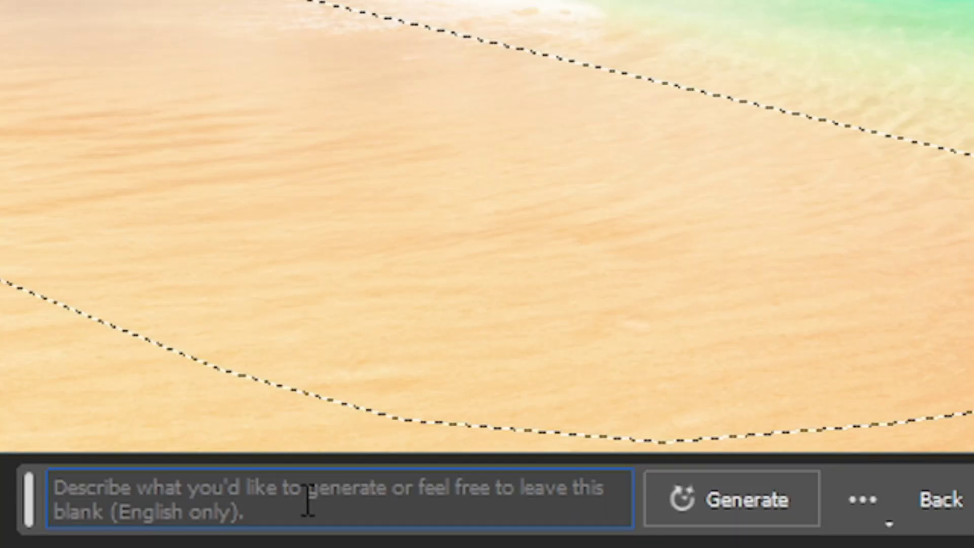
type("beach towels on the san")
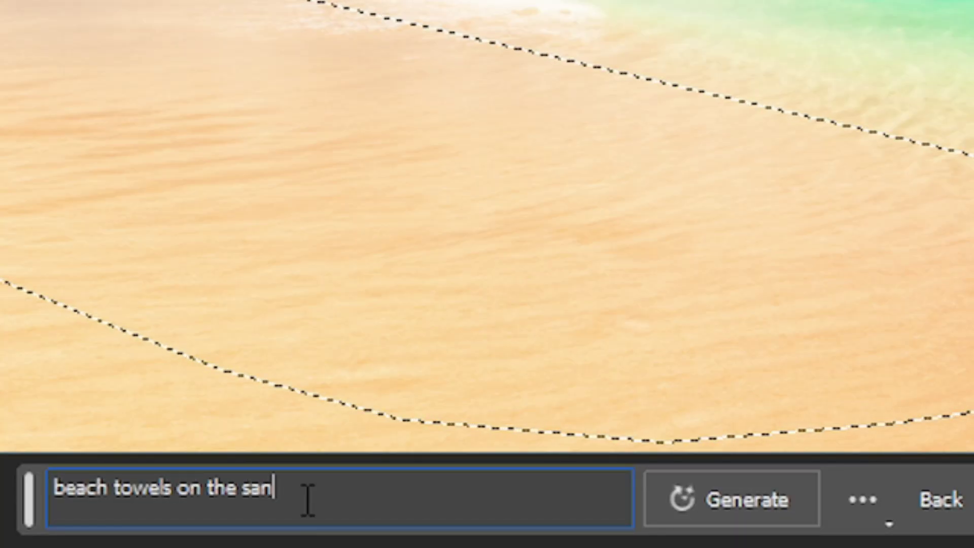
key("Return")
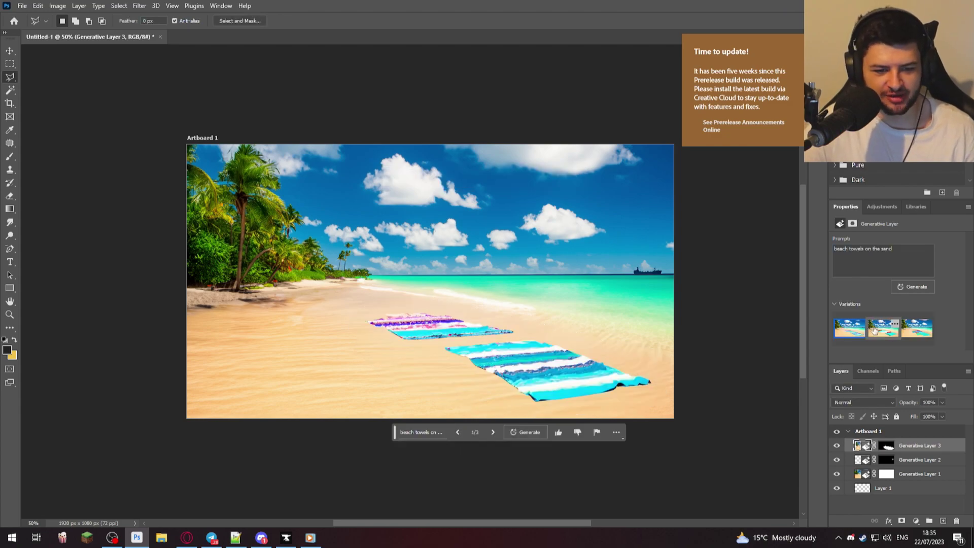
Compare the three beach towel variations, then generate another set from the same prompt
left_click(882, 331)
left_click(910, 335)
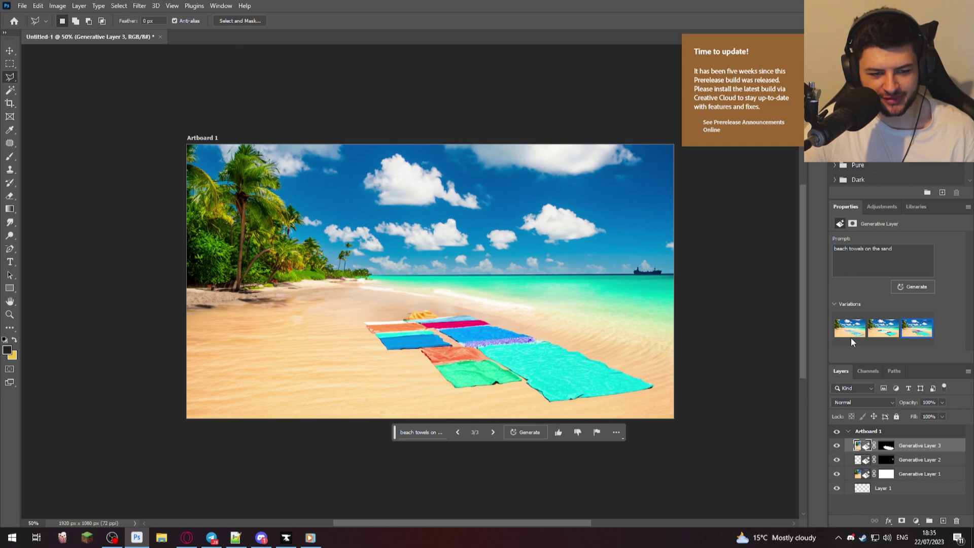
left_click(851, 337)
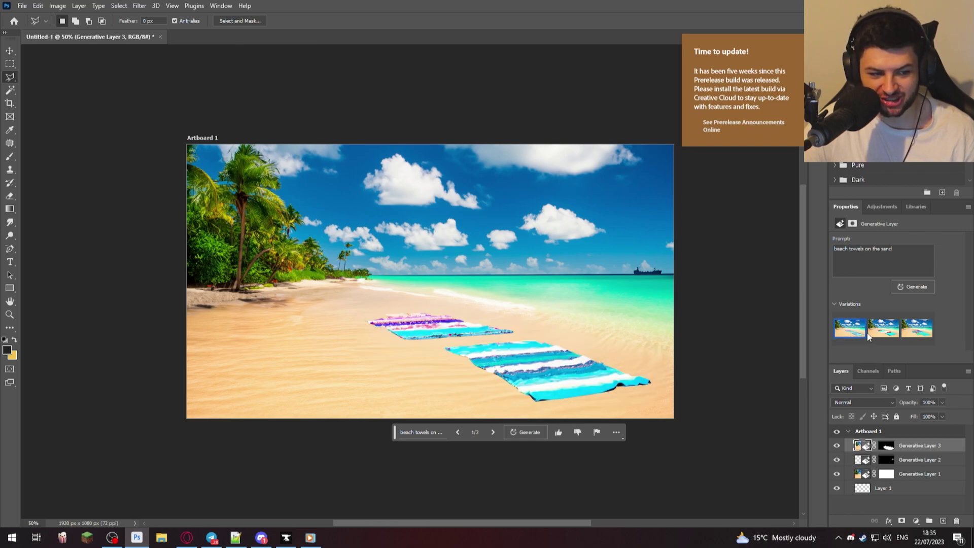
left_click(881, 331)
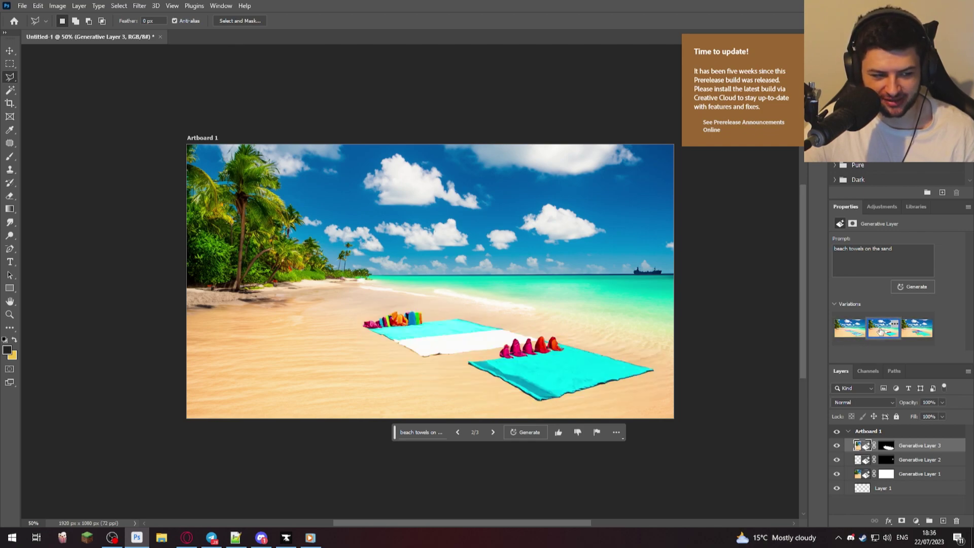
left_click(907, 285)
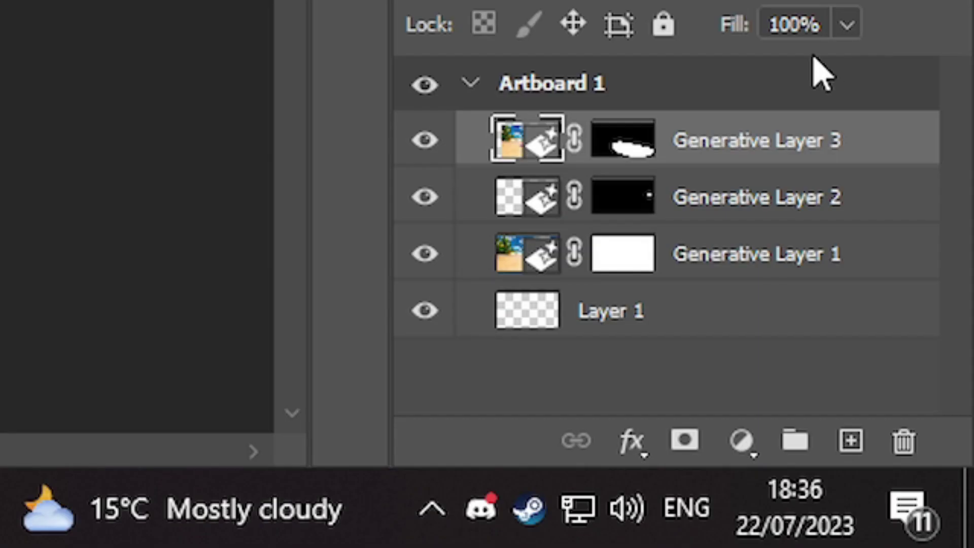
Select the generative layers in turn, including the towel layer's mask and image thumbnails, to examine how each addition is kept separate
left_click(760, 203)
left_click(760, 253)
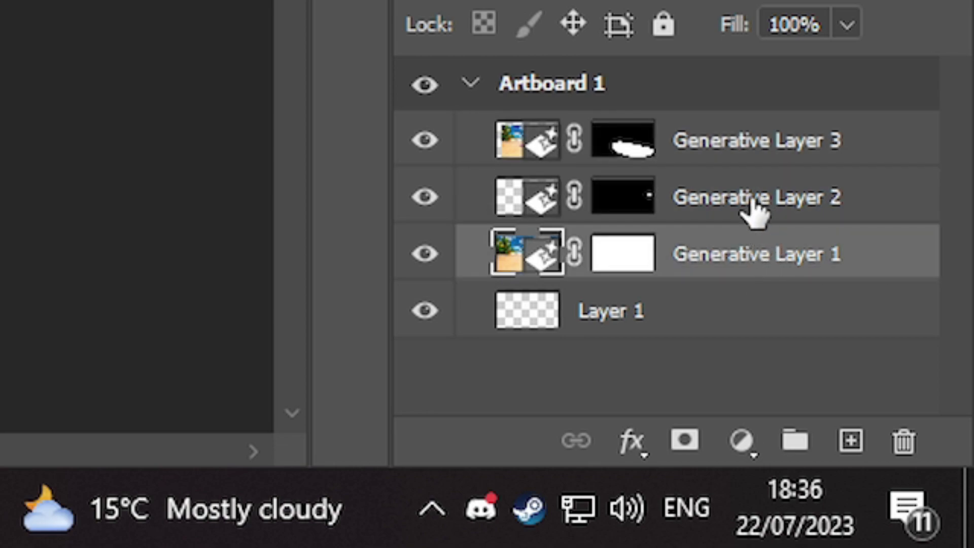
left_click(745, 142)
left_click(624, 144)
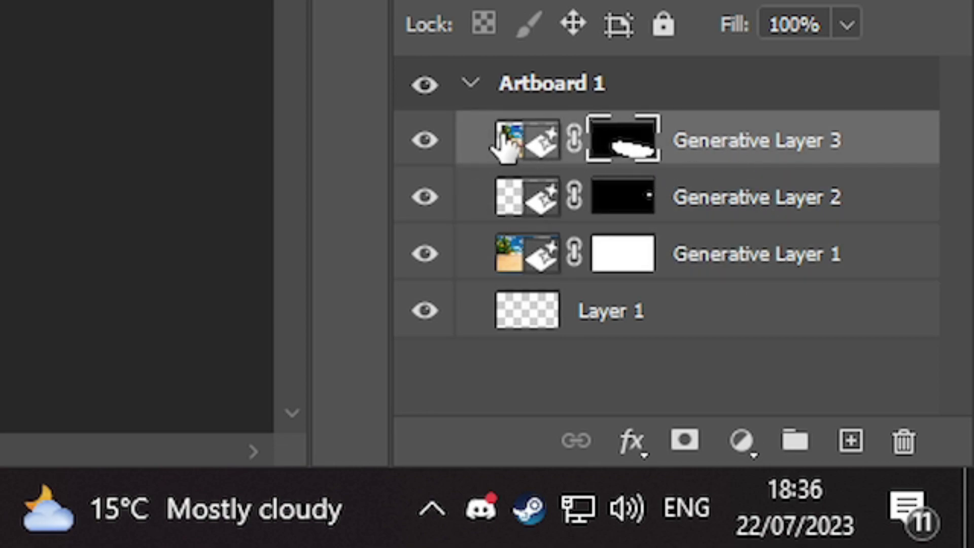
left_click(516, 152)
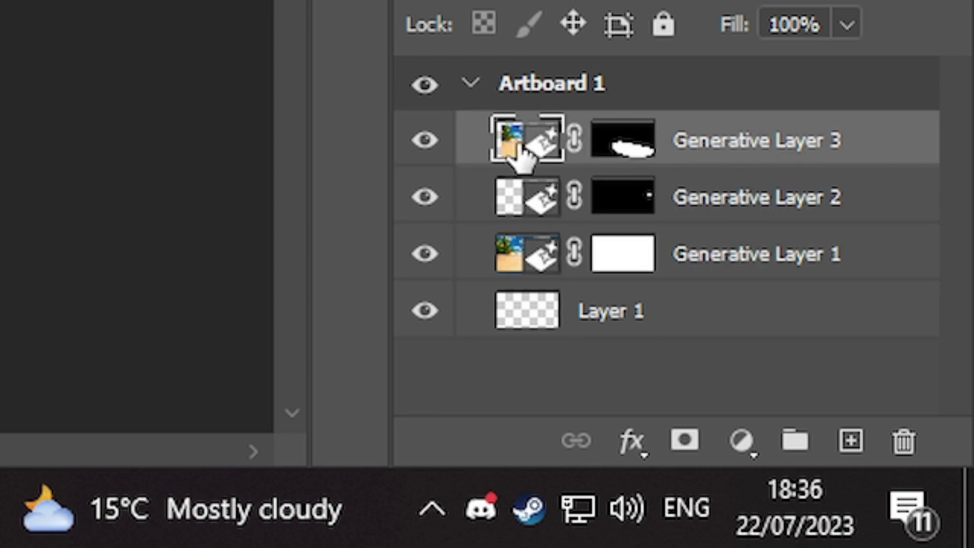
left_click(727, 259)
right_click(704, 146)
left_click(704, 201)
left_click(726, 267)
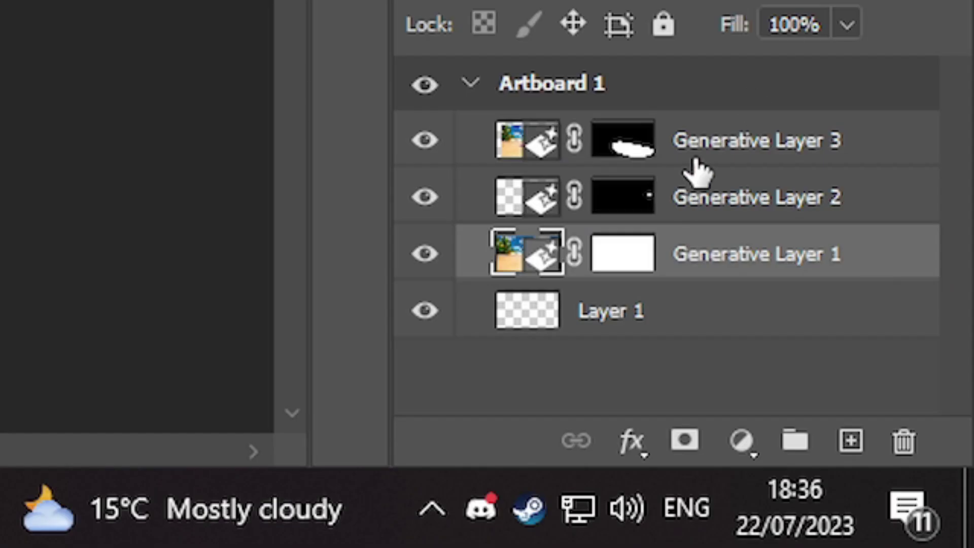
left_click(890, 450)
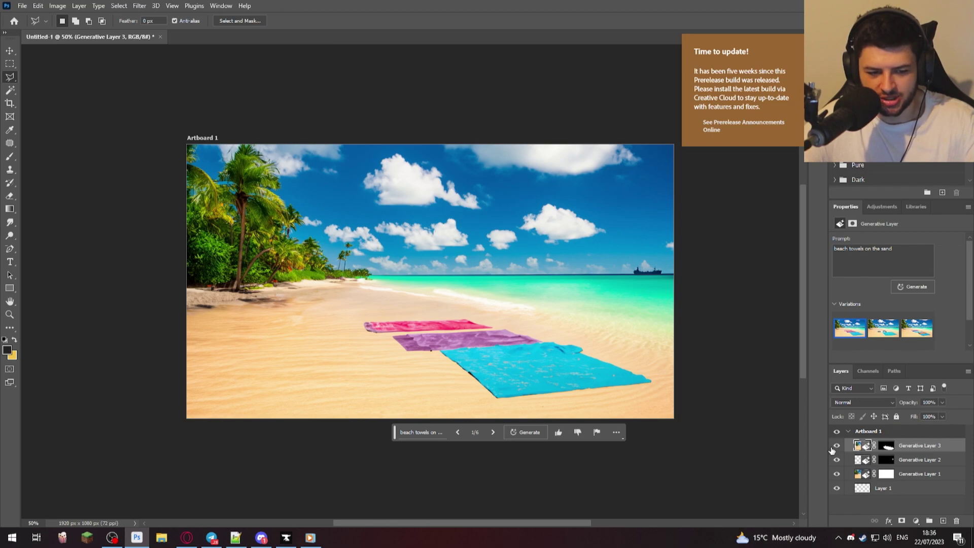
Toggle the towel layer's visibility several times to compare the beach with and without towels, leaving the layer visible
left_click(836, 446)
left_click(835, 447)
left_click(836, 446)
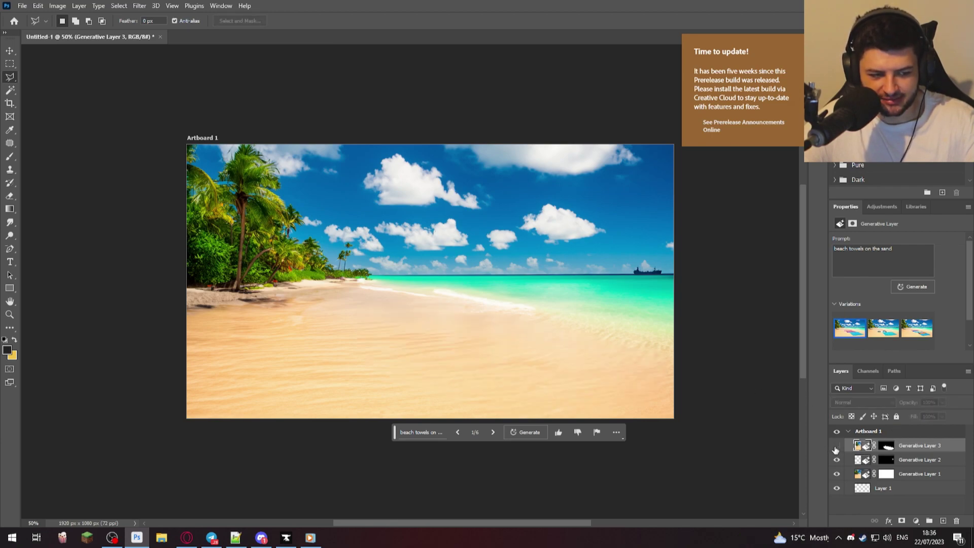
left_click(835, 446)
left_click(835, 446)
left_click(835, 446)
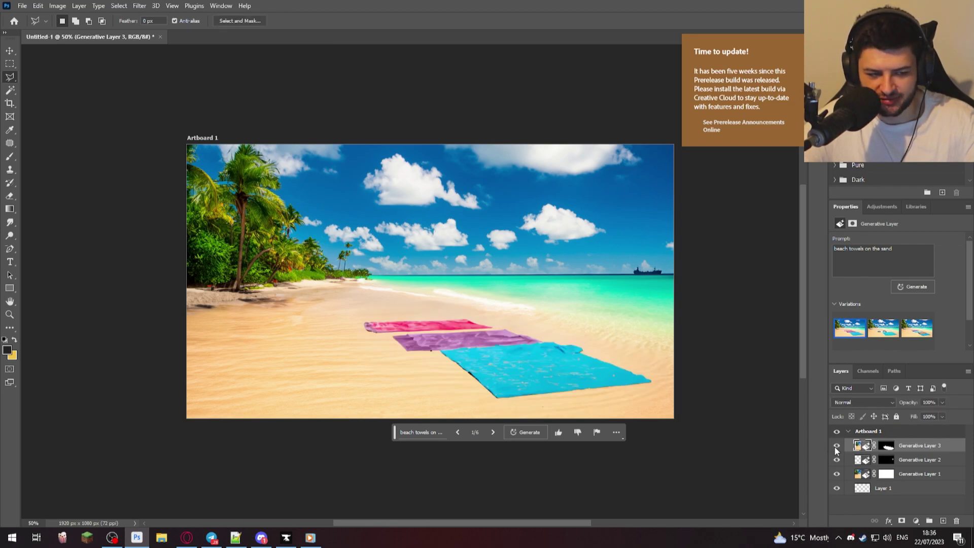
Move the towel layer up over the sky and back onto the sand, and switch it to the third variation
key("v")
mouse_move(571, 360)
left_mouse_down()
mouse_move(567, 312)
mouse_move(540, 259)
left_mouse_up()
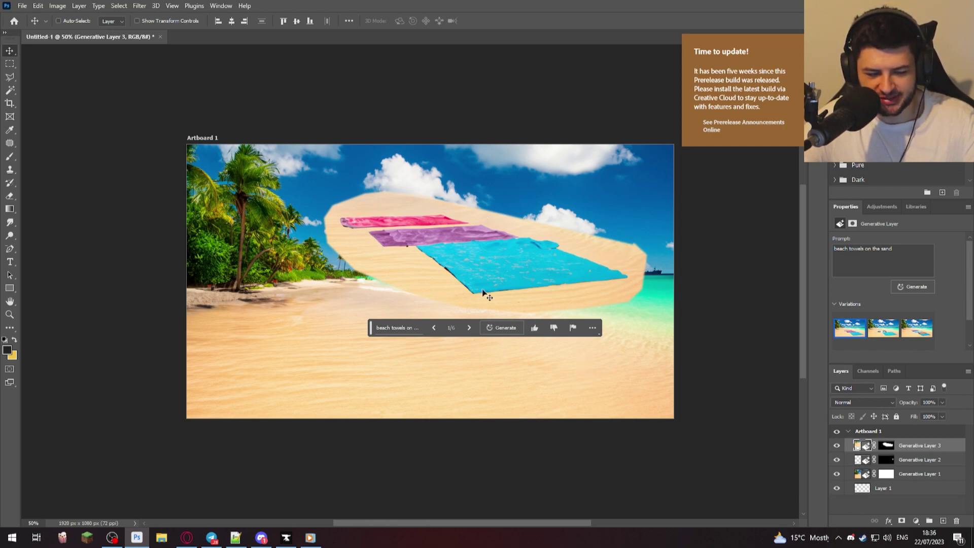
left_click_drag(531, 254, 537, 377)
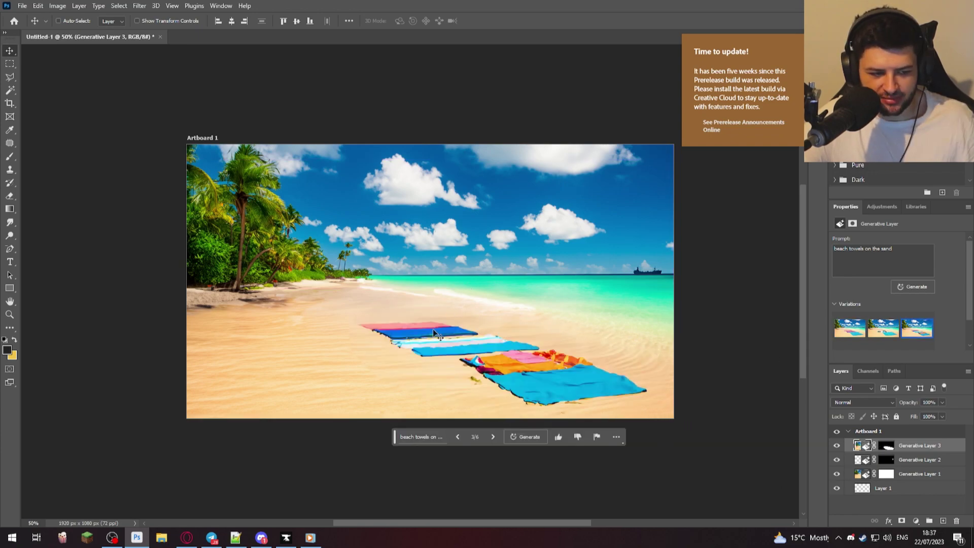
scroll(872, 325, "down", 2)
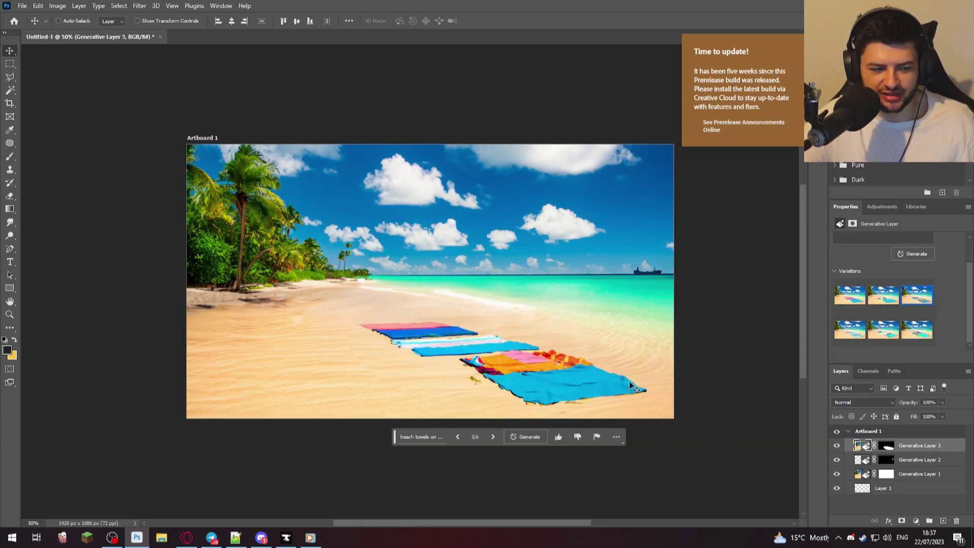
Select a tall rectangle around the small distant palms at the end of the treeline and fill it with the prompt "life guard tower"
left_click(10, 64)
mouse_move(402, 298)
left_mouse_down()
mouse_move(355, 235)
mouse_move(348, 202)
left_mouse_up()
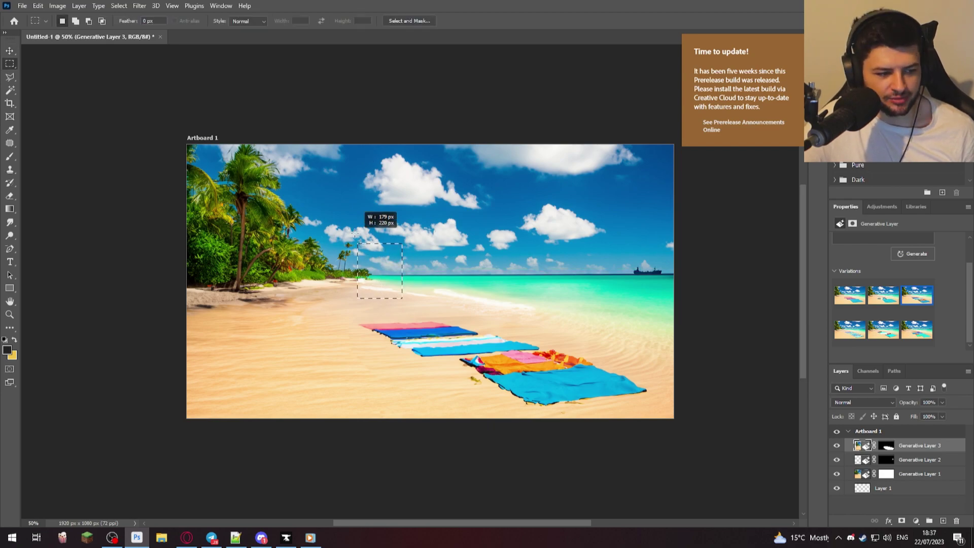
mouse_move(376, 237)
left_mouse_down()
mouse_move(332, 221)
mouse_move(343, 232)
left_mouse_up()
left_click_drag(296, 193, 293, 192)
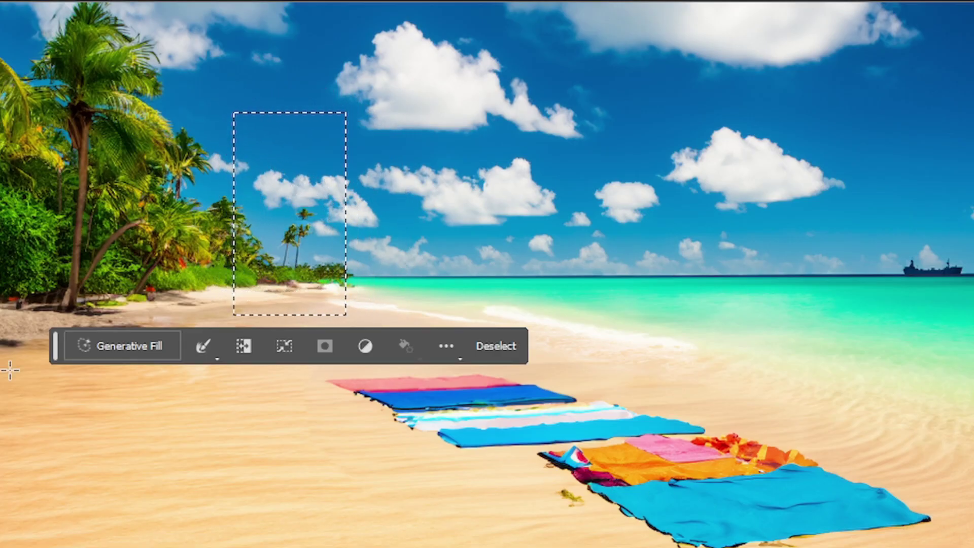
left_click(81, 345)
type("life guard towe")
key("Return")
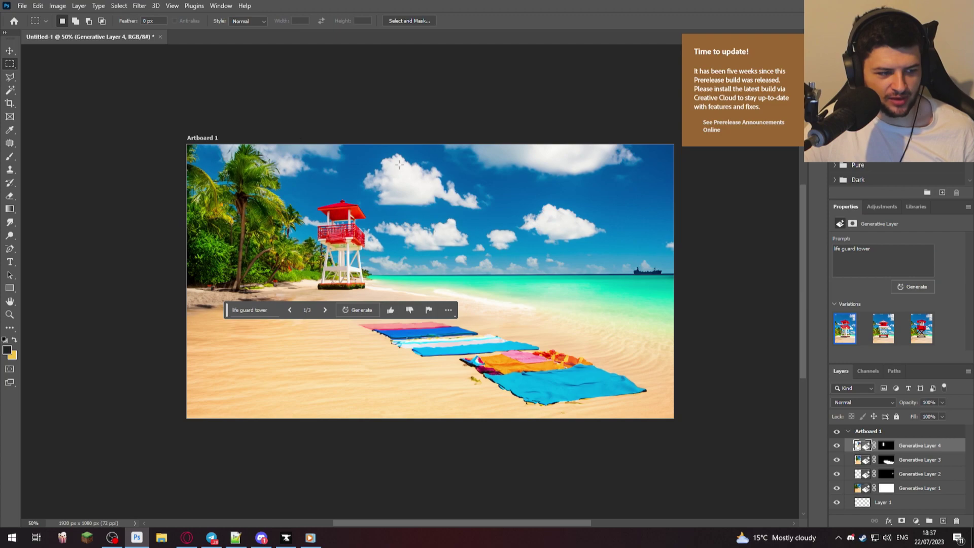
left_click(9, 51)
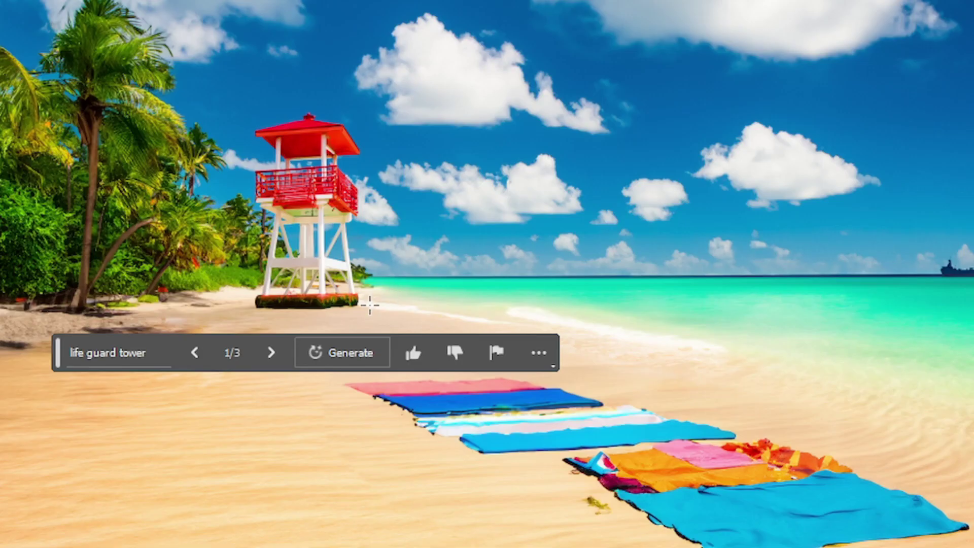
Fill a small rectangle at the waterline beside the lifeguard tower using the prompt "deck chairs with umbrella" and keep the second variation
left_click_drag(355, 287, 473, 350)
type("deck chairs with umbrella")
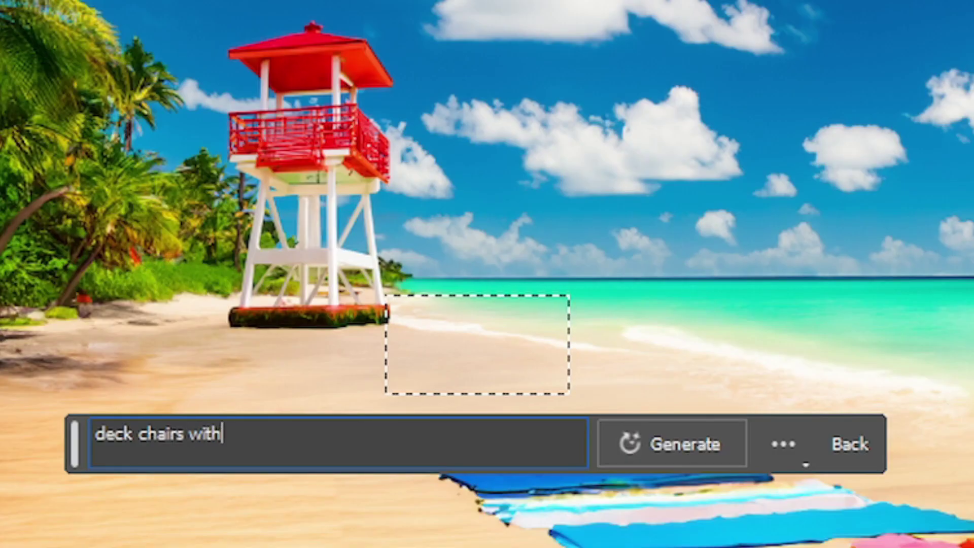
key("Return")
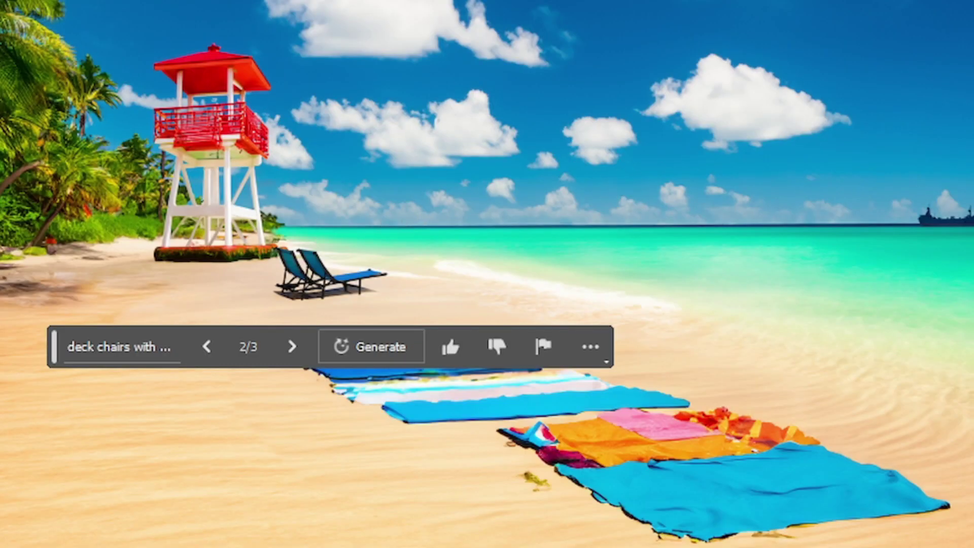
Select an area of about 470 by 178 px in the shallow water near the ship and fill it with "people swimming in the ocean"
left_click_drag(942, 330, 652, 222)
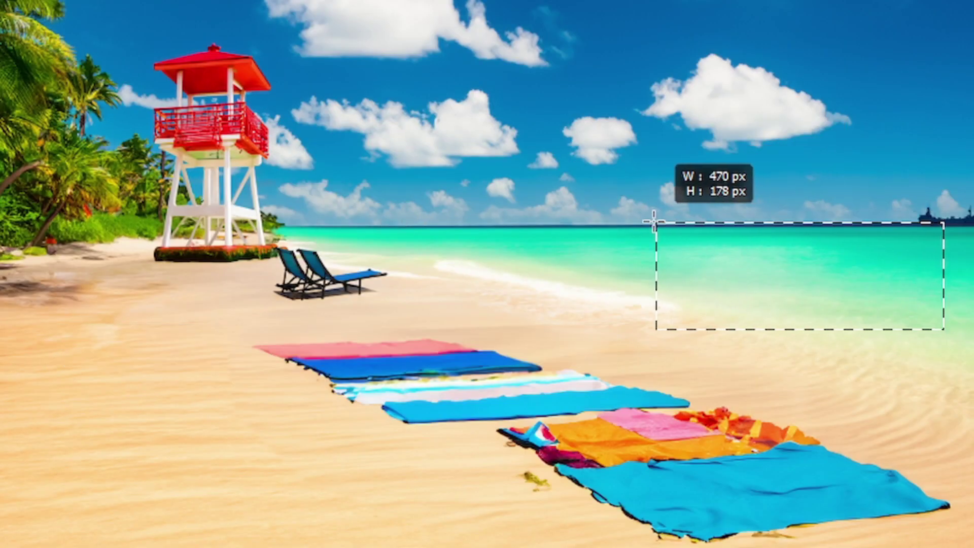
left_click_drag(816, 272, 766, 263)
left_click(578, 350)
type("people swimming in the ocean")
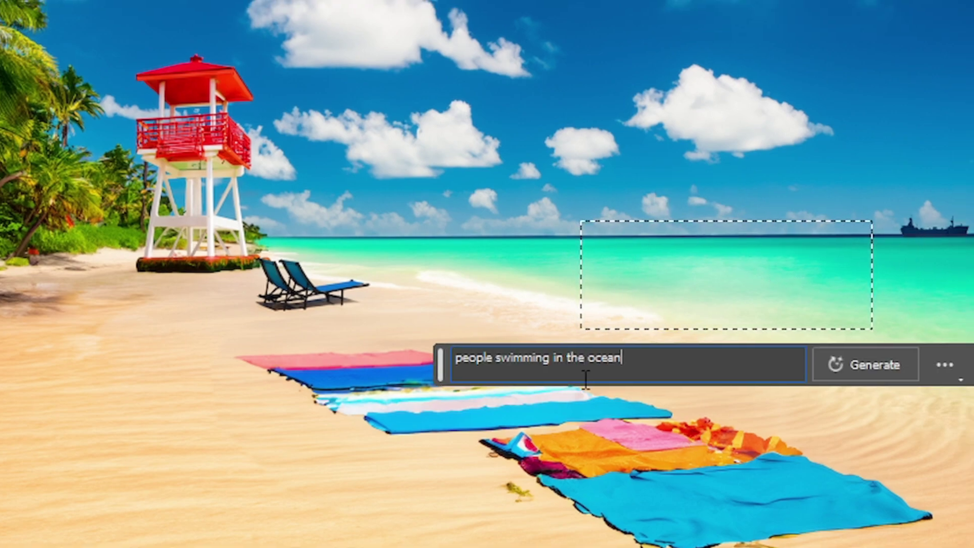
key("Return")
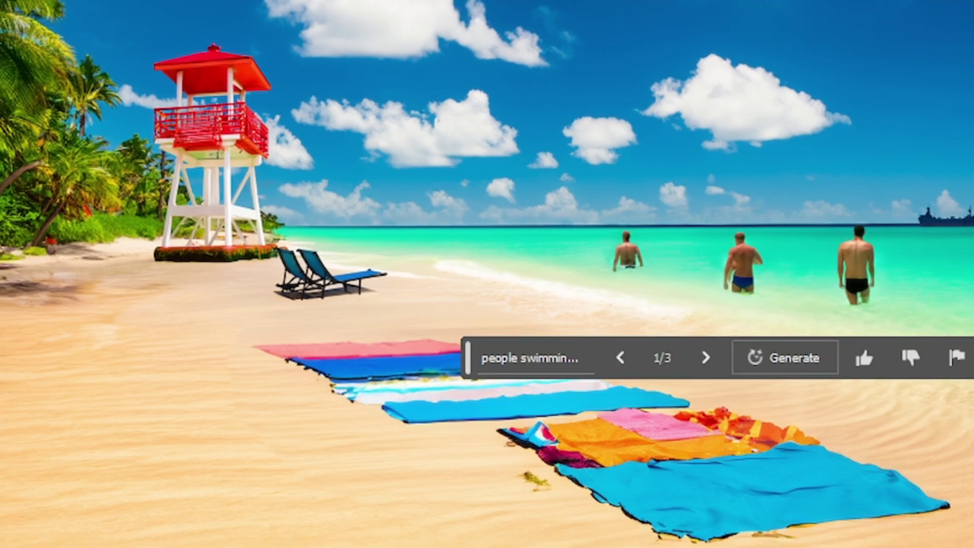
Compare the three swimmer variations and keep the first one
left_click(706, 357)
left_click(705, 357)
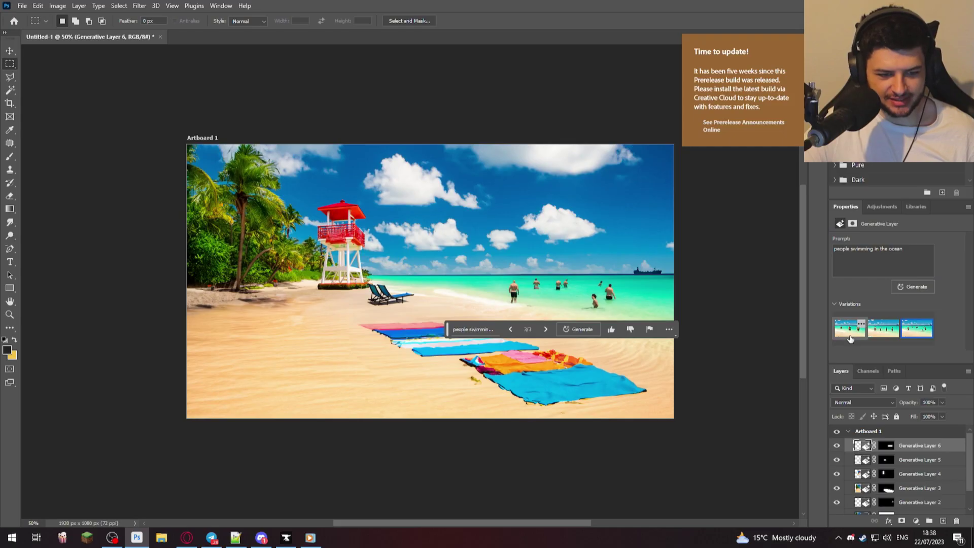
left_click(850, 335)
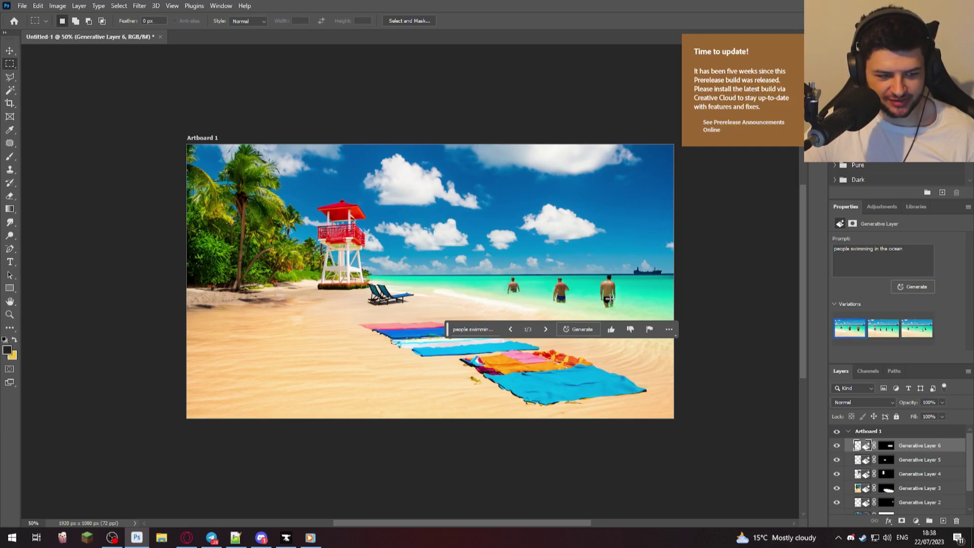
left_click(883, 328)
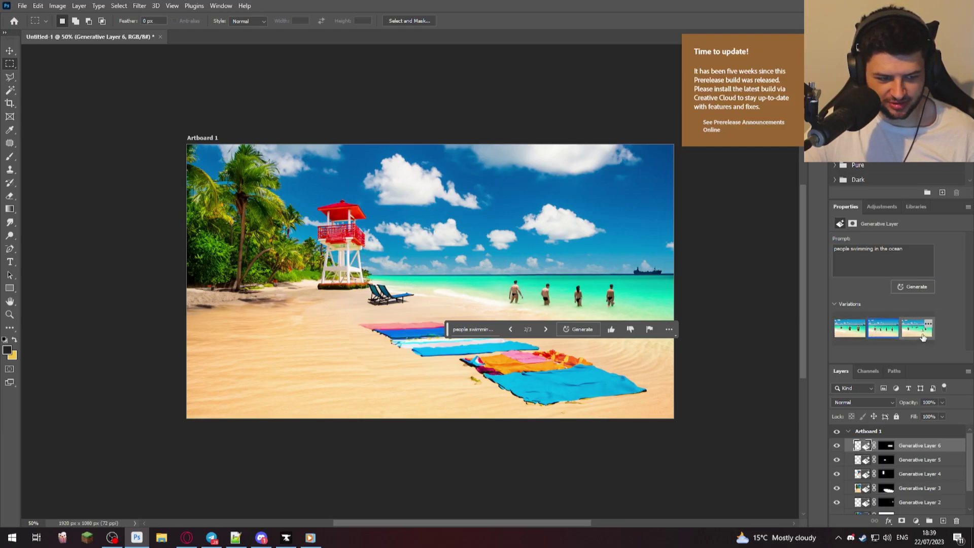
left_click(910, 333)
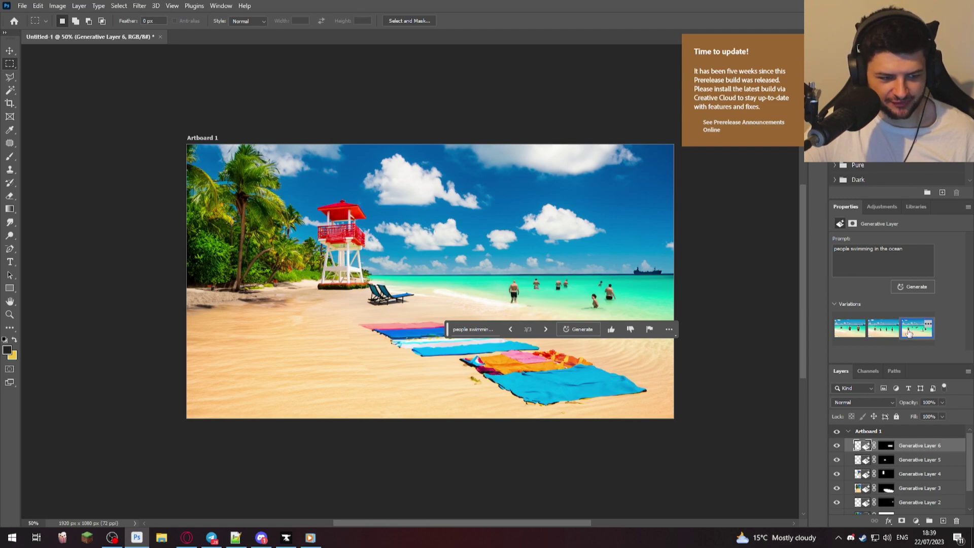
left_click(850, 328)
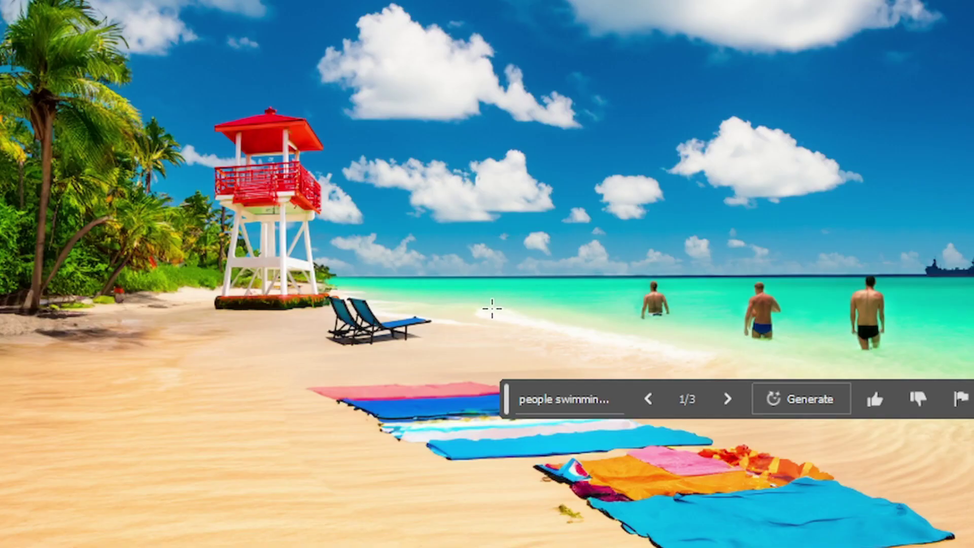
Fill a small rectangle on the shoreline between the deck chairs and swimmers with a "rubber dignhy on..." prompt and keep the second variation
left_click_drag(485, 309, 578, 272)
type("rubber gingh")
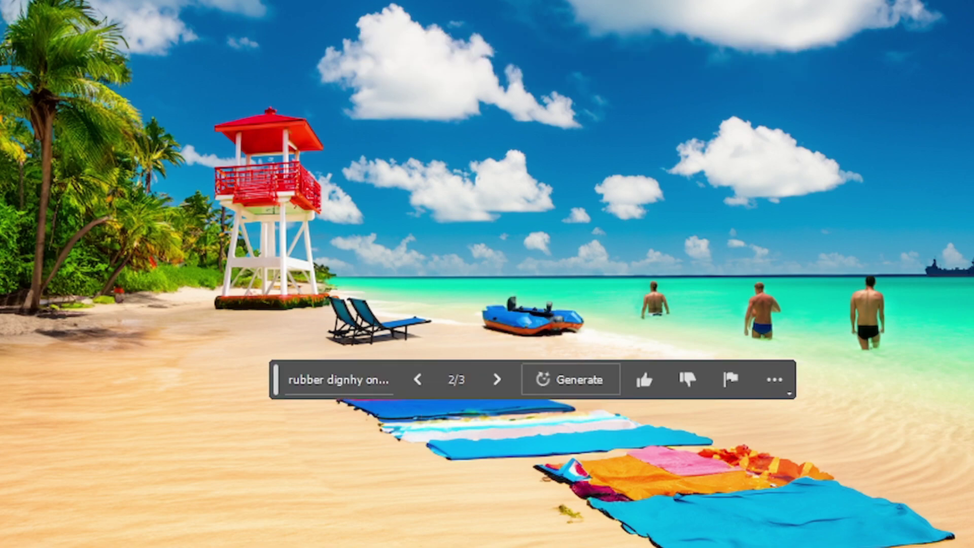
left_click(497, 379)
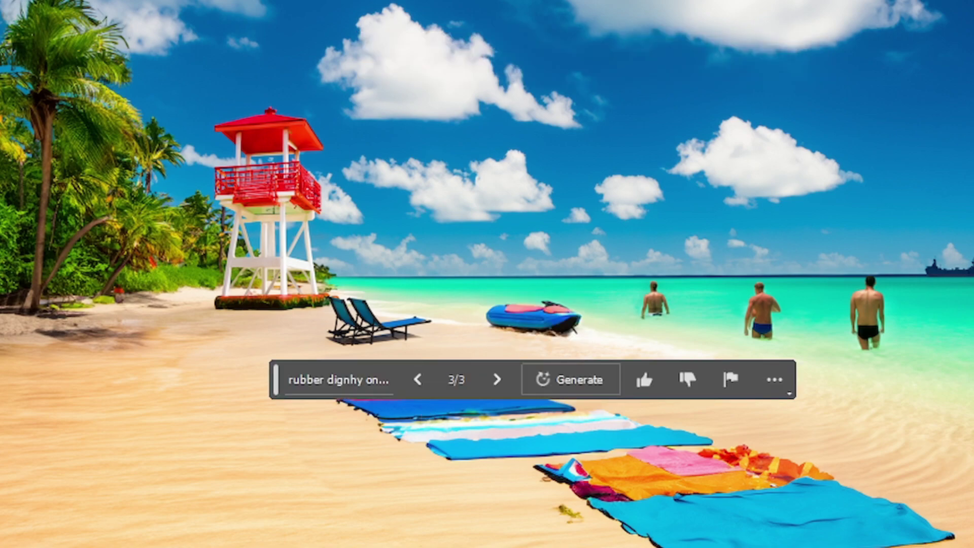
left_click(497, 380)
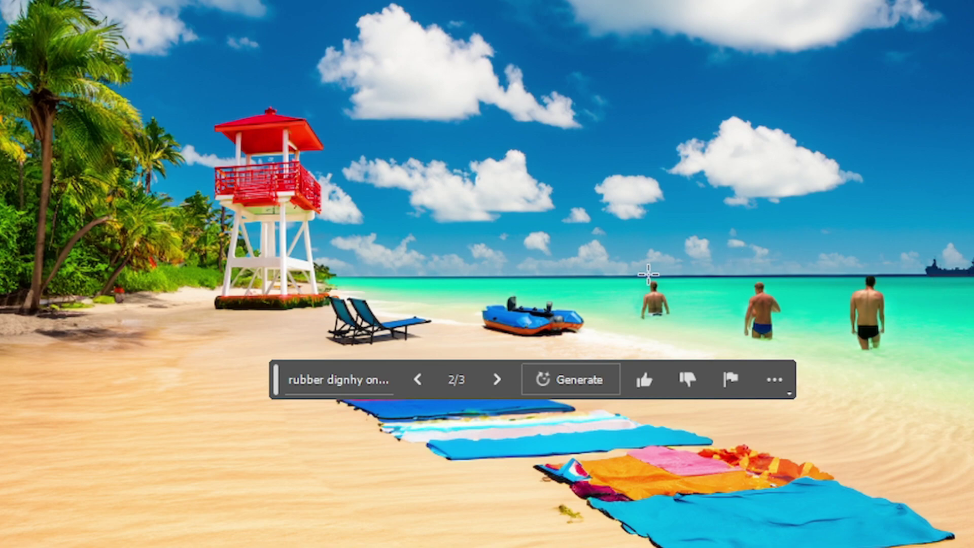
Fill a rectangle of about 173 by 74 px on the horizon above the dinghy using the prompt "people riding jetskis on the water"
left_click_drag(587, 274, 541, 252)
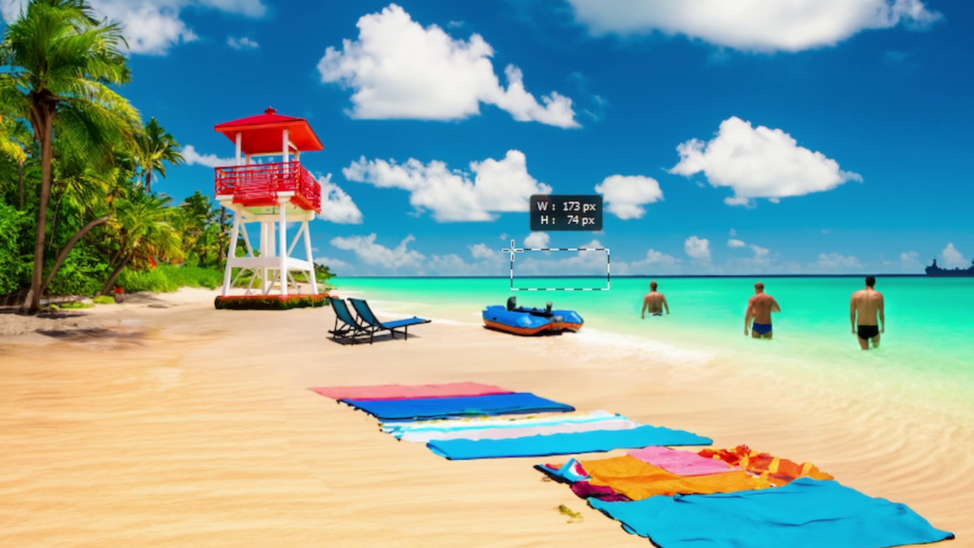
left_click_drag(540, 252, 538, 252)
type("people riding jetskis on the wat")
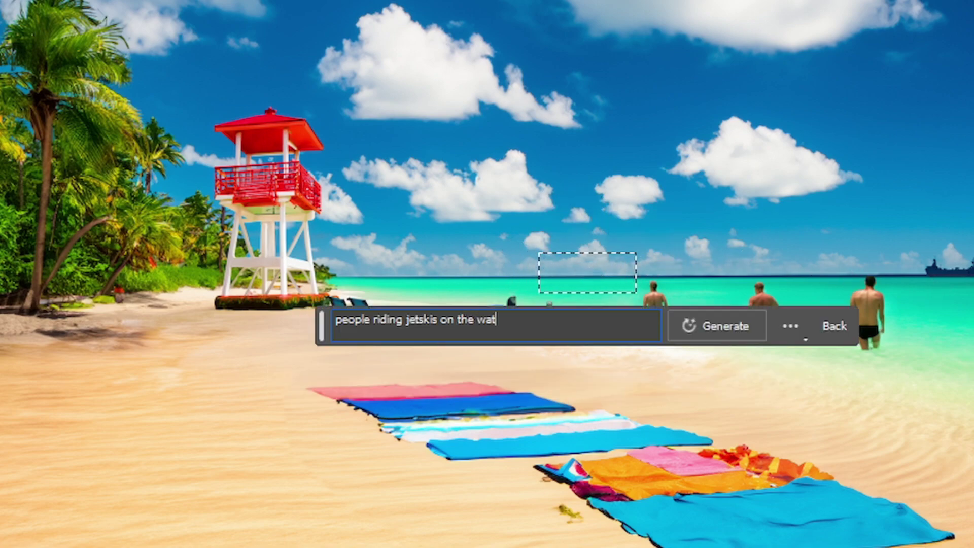
key("Return")
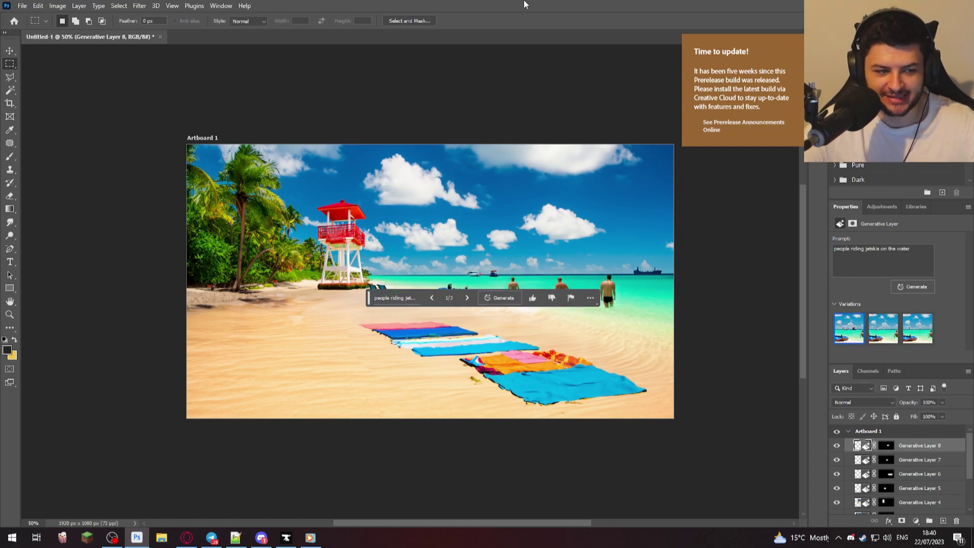
Fill an area of about 759 by 485 px, moved to the empty sand's outer corner, with "people sunbathing" and go to the third variation
mouse_move(857, 338)
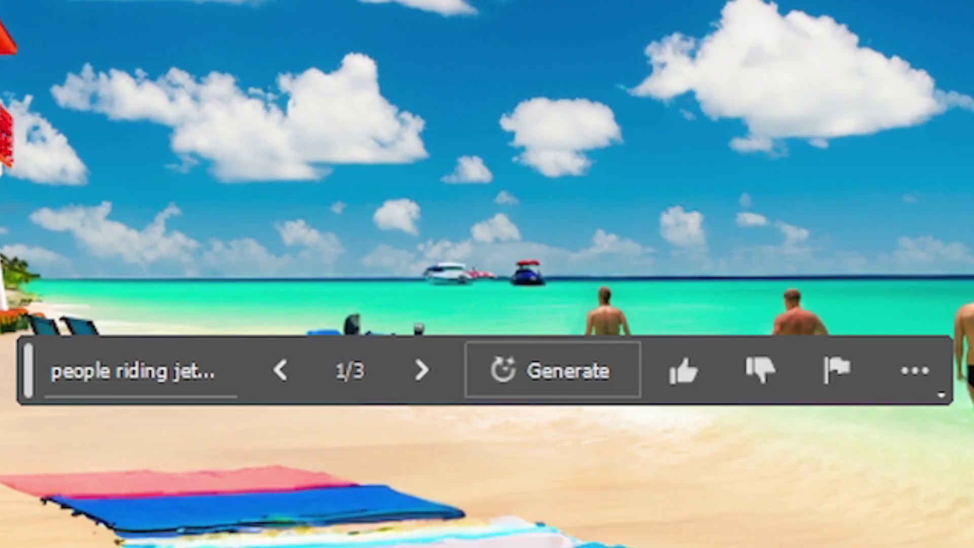
left_click_drag(387, 418, 194, 295)
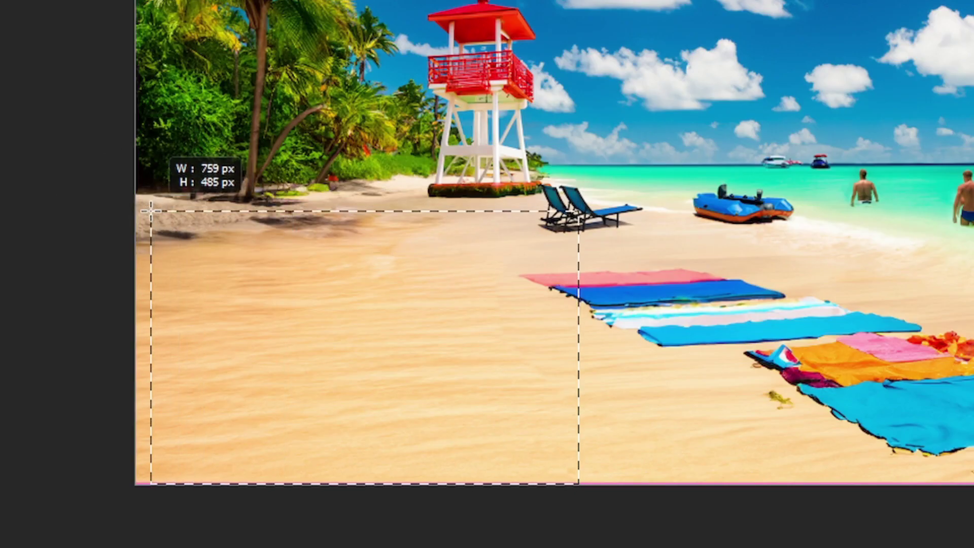
left_click_drag(458, 317, 397, 315)
left_click(144, 515)
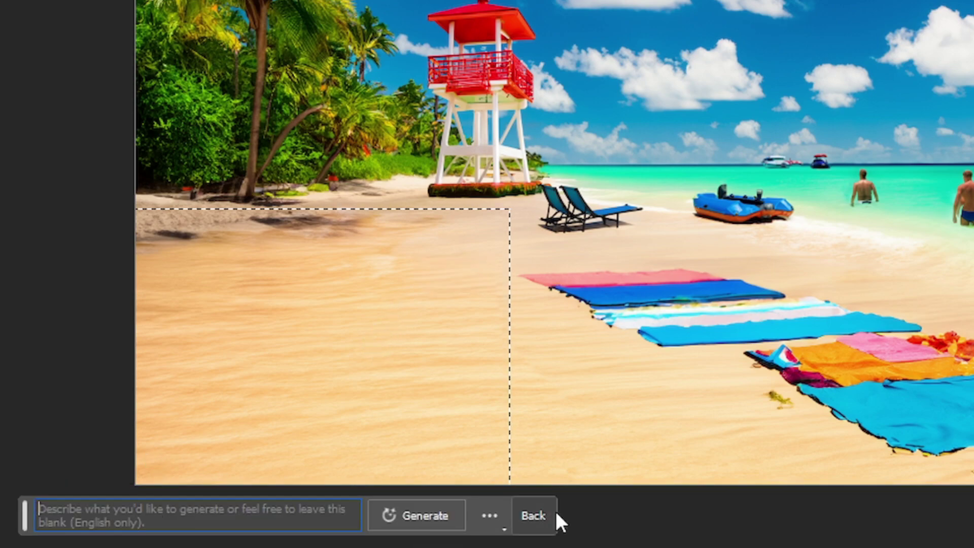
type("people sunbathing")
key("Return")
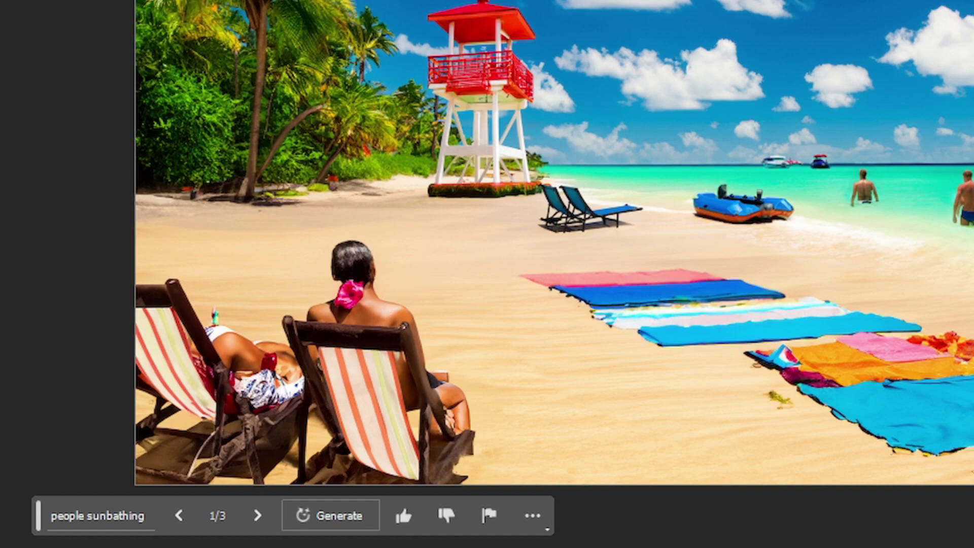
left_click(257, 516)
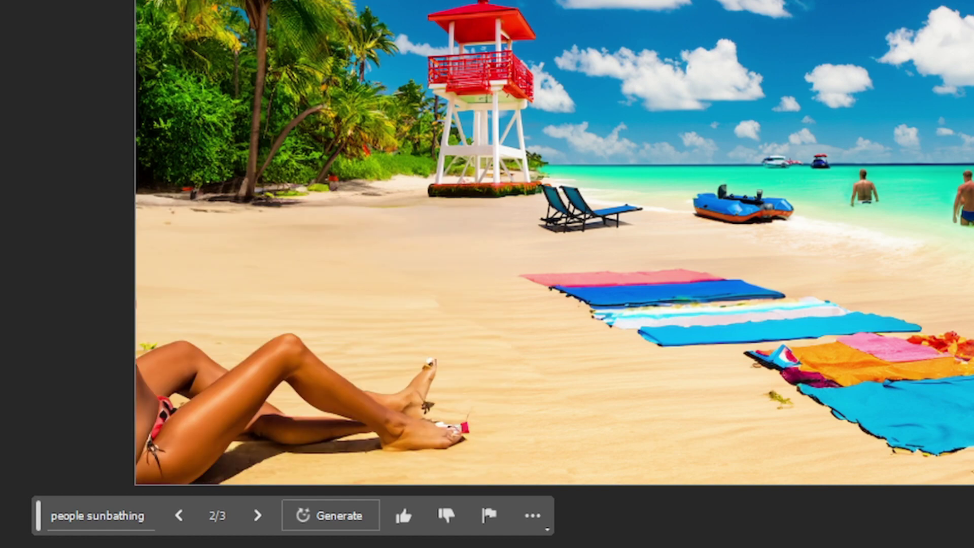
left_click(257, 515)
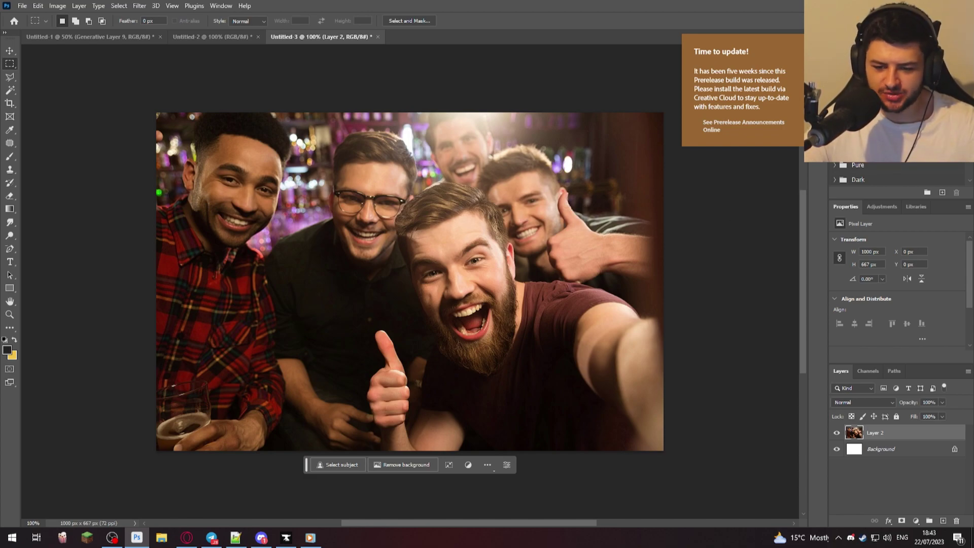
Outline the beard and mouth of the man in the maroon T-shirt with a polygonal selection and generate with the prompt "remove beard"
left_click(8, 78)
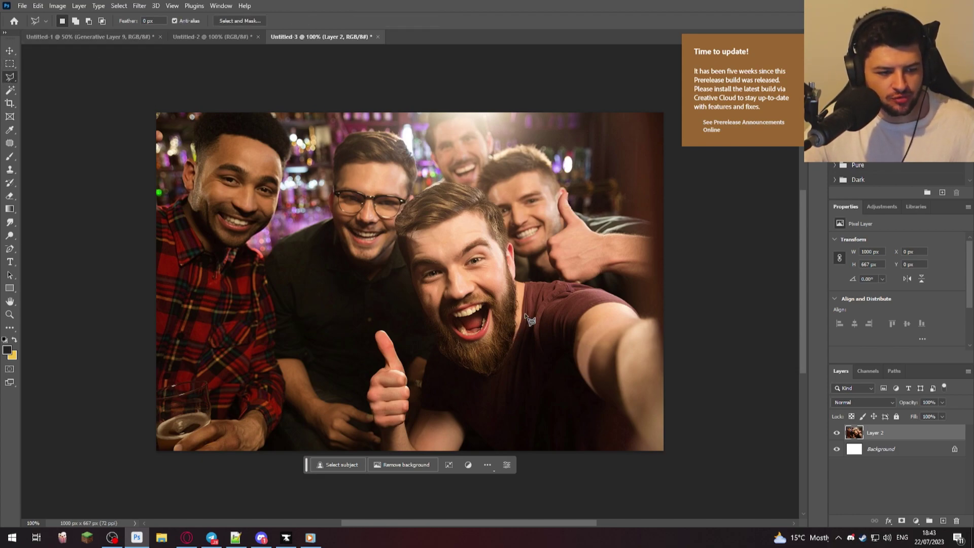
left_click_drag(505, 366, 511, 339)
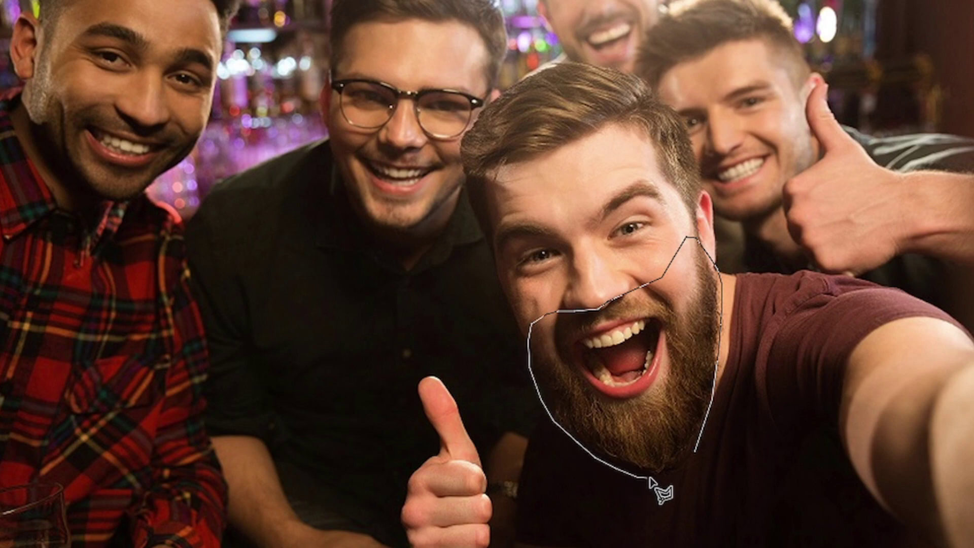
left_click_drag(695, 454, 696, 455)
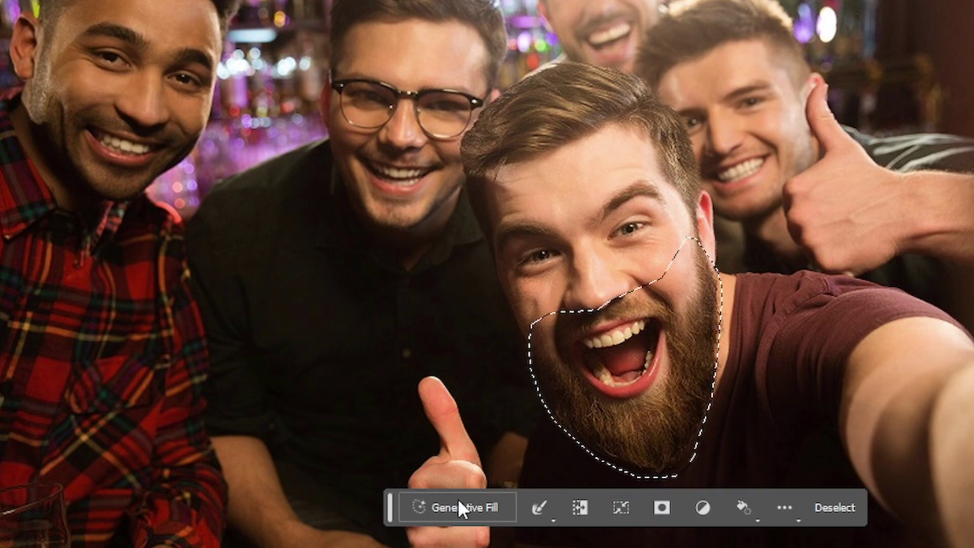
left_click(457, 498)
type("remove beard")
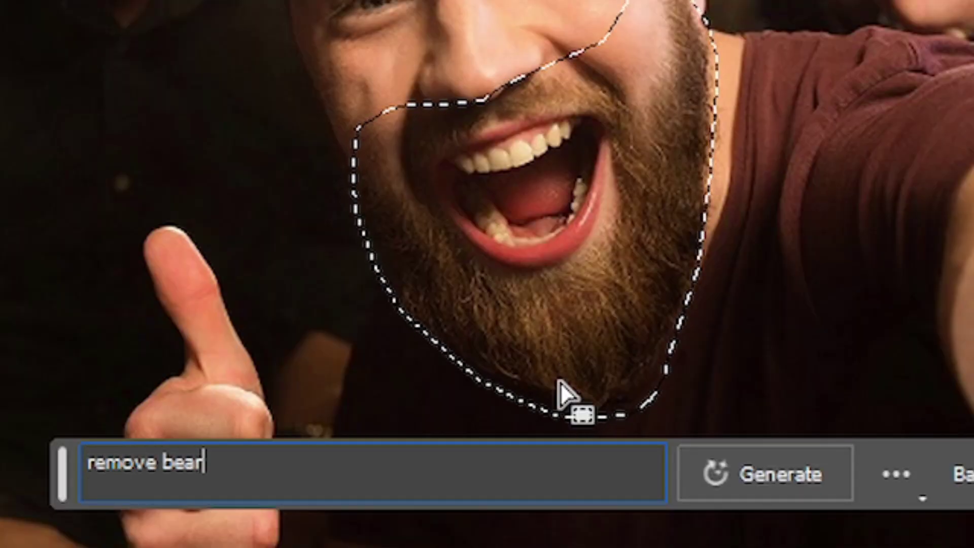
key("Return")
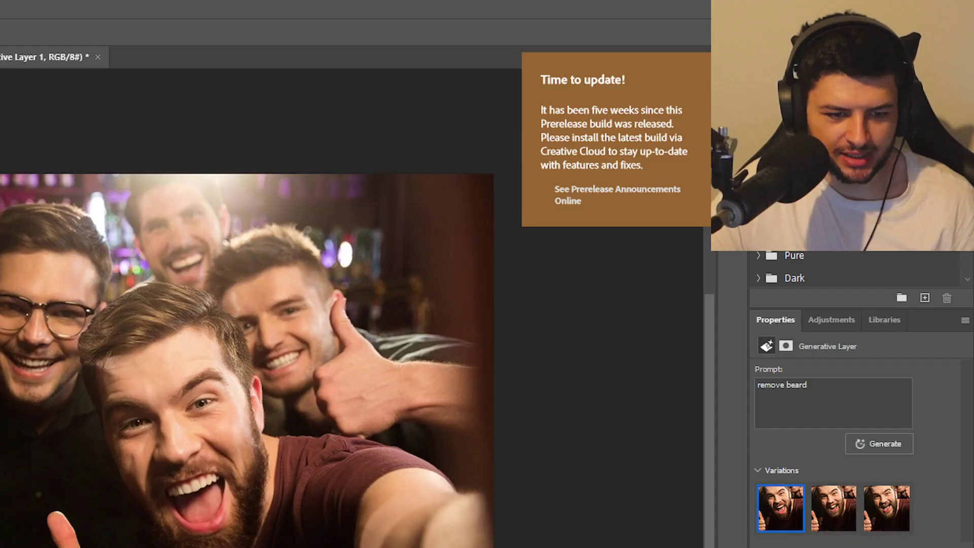
Compare the beard variations, change the generative layer's prompt to "no beard" and generate again
left_click(834, 512)
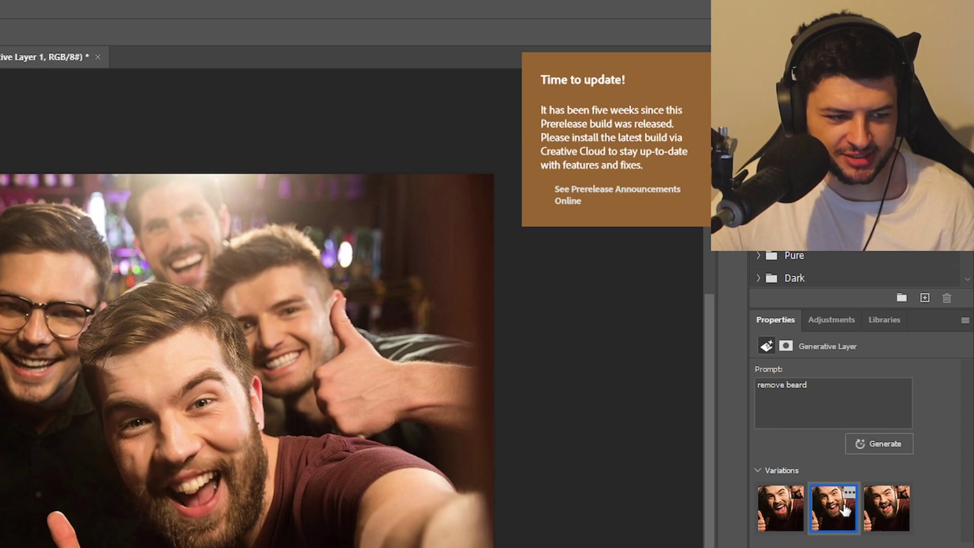
left_click(872, 528)
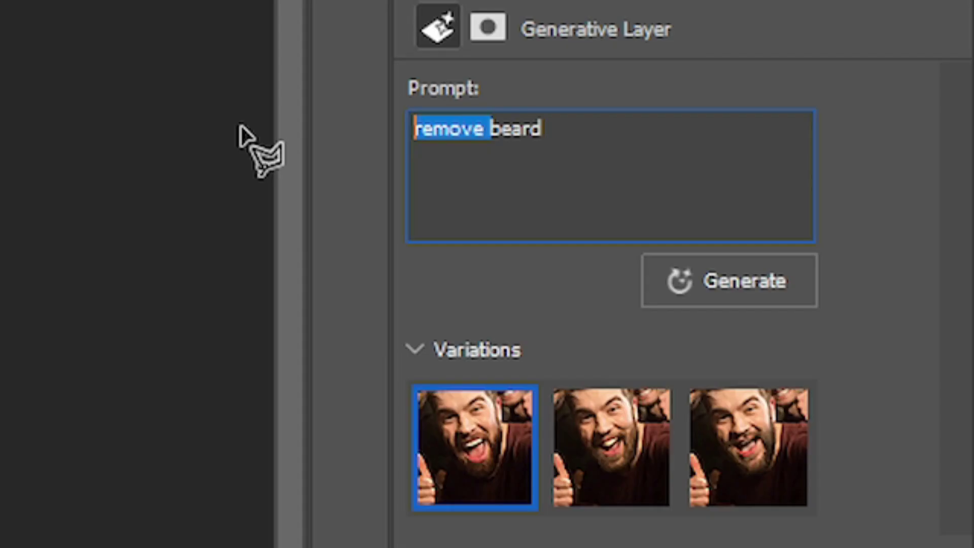
type("no")
key("Return")
key("BackSpace")
left_click(674, 297)
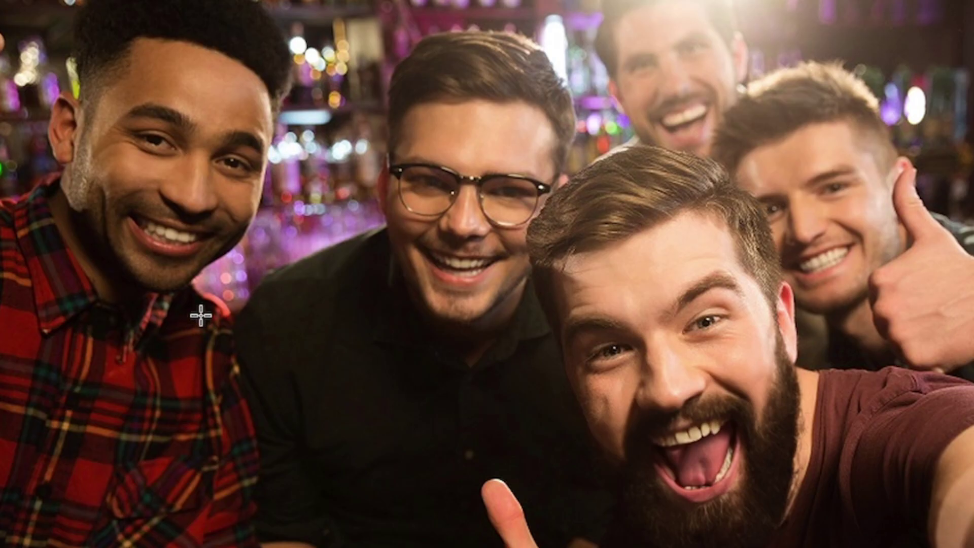
Fill a rectangle of about 144 by 110 px over the plaid-shirted man's mouth and chin with "thick black beard" and keep the second variation
left_click_drag(255, 302, 91, 184)
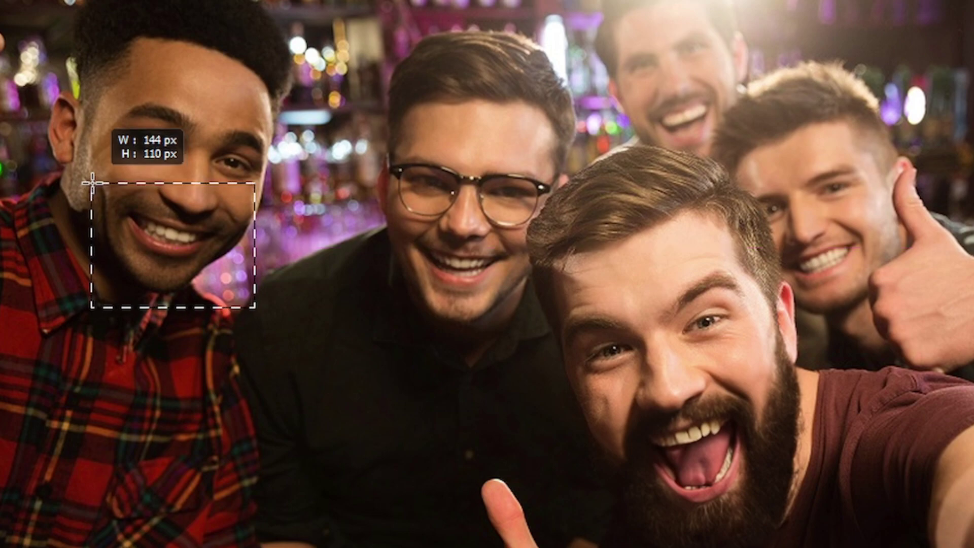
left_click(18, 338)
type("thick black beard")
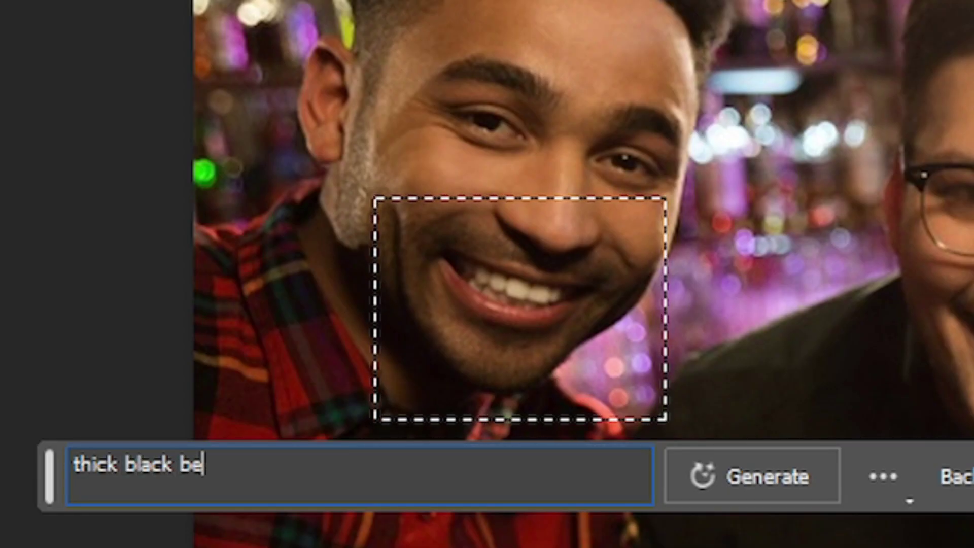
left_click(697, 477)
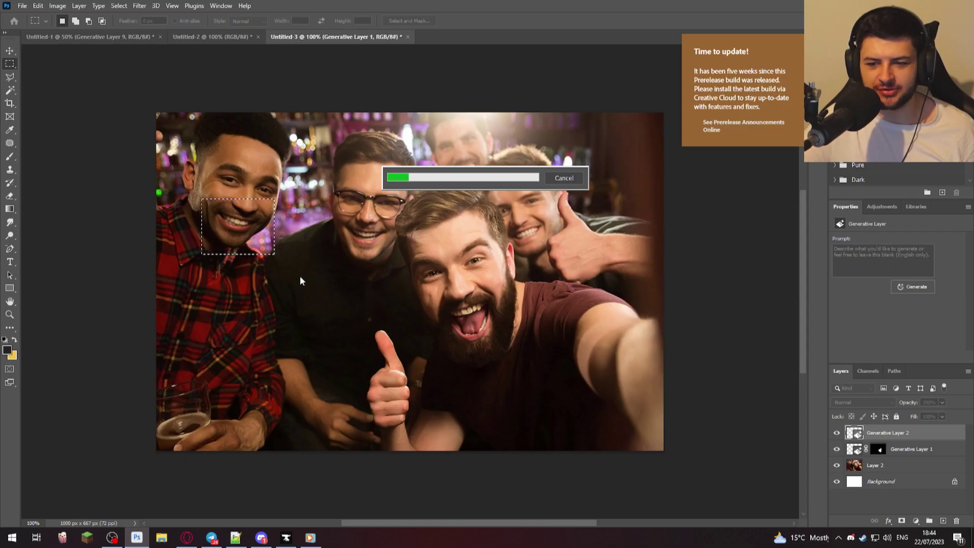
left_click(887, 338)
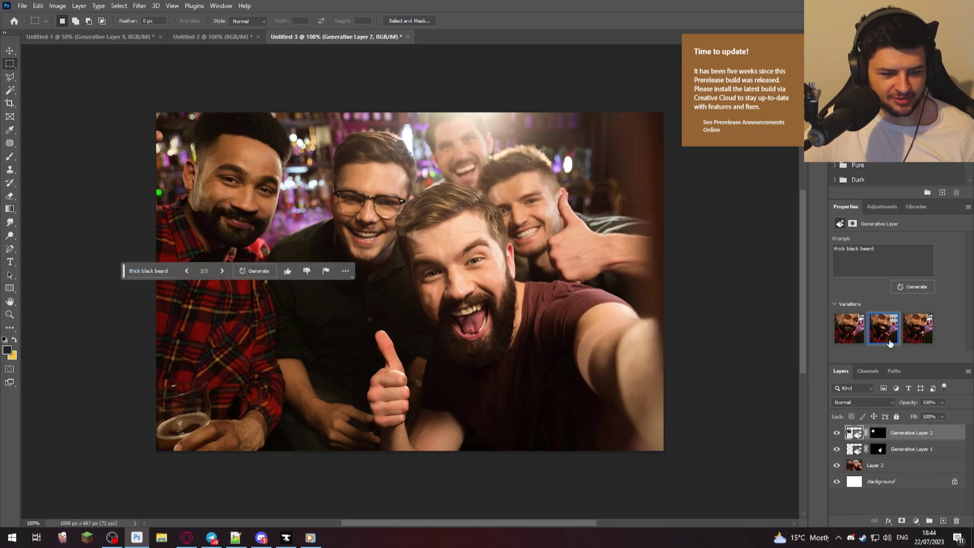
left_click(917, 333)
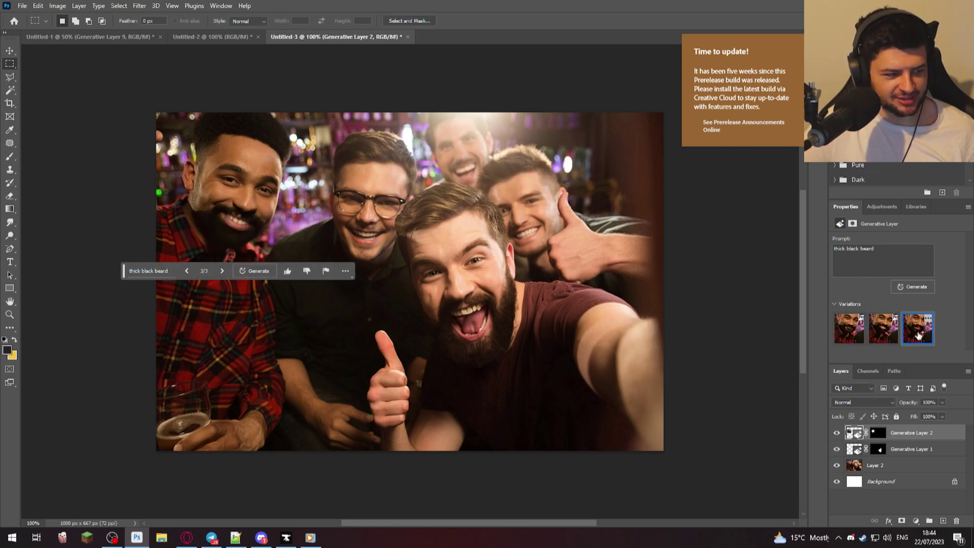
left_click(886, 334)
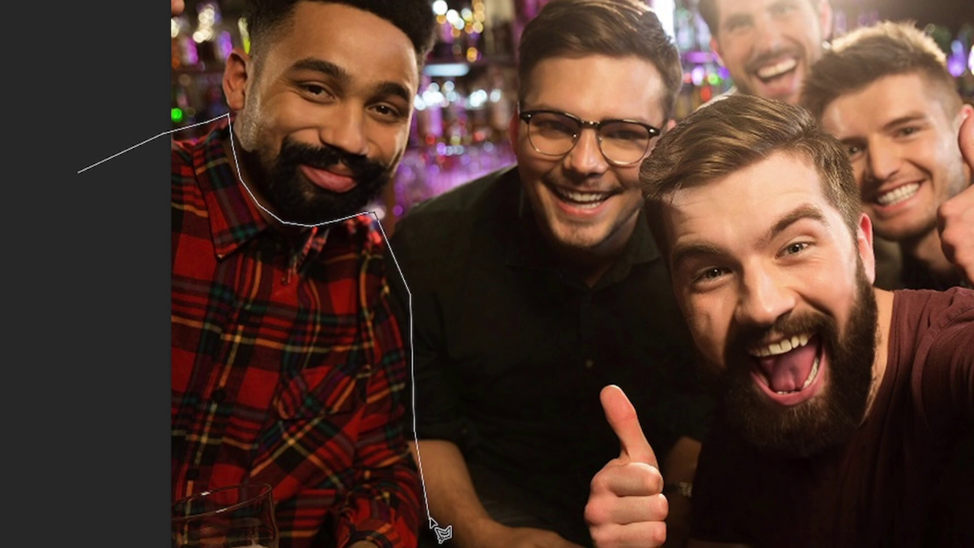
Outline the red plaid shirt, including the hand and beer glass, with a closed polygonal selection extending past the photo's edge
left_click_drag(428, 531, 428, 385)
left_click(417, 452)
left_click(352, 513)
left_click(183, 535)
left_click(61, 494)
left_click(33, 245)
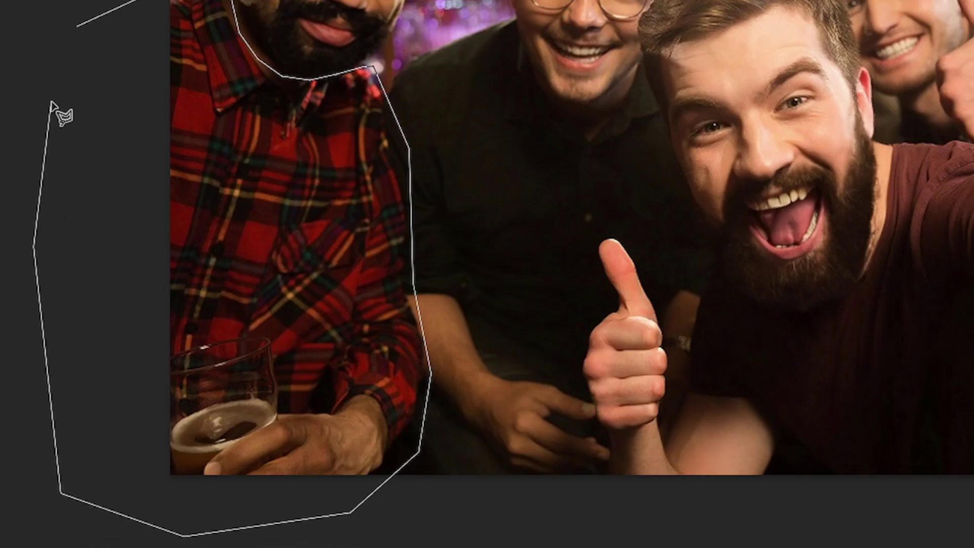
double_click(50, 105)
left_click_drag(50, 105, 49, 301)
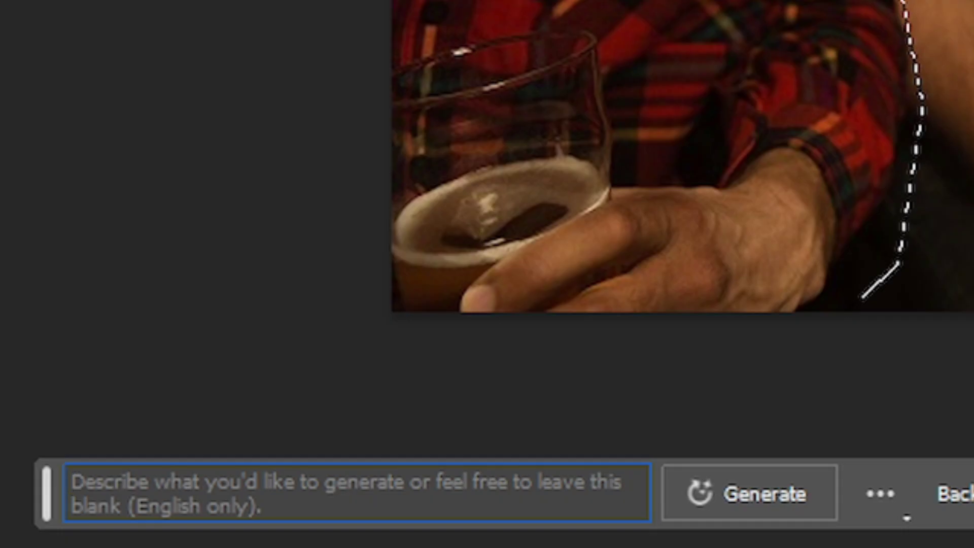
Generate a "pink polo shirt" in the selected shirt area, compare the variations and keep the second one
type("pink pol")
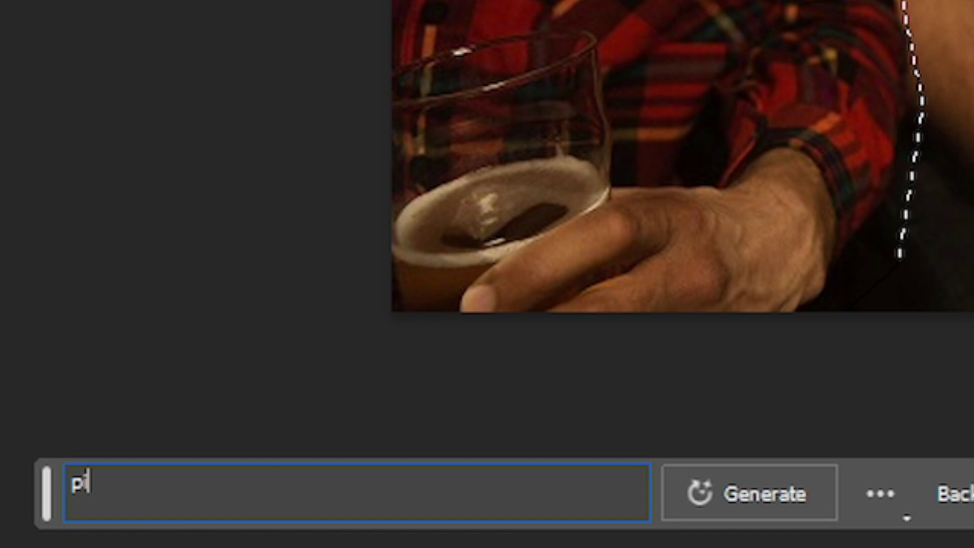
type("o sh")
key("Return")
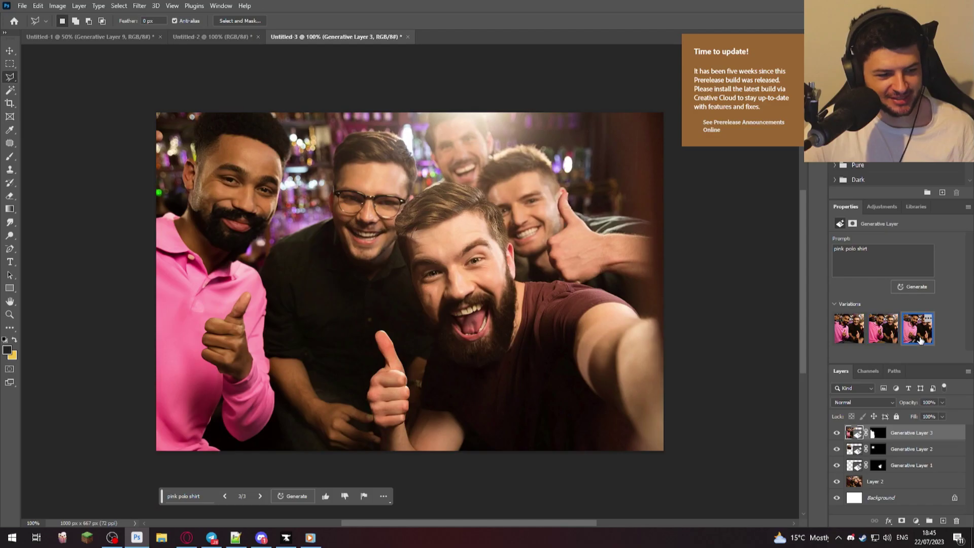
left_click(919, 337)
left_click(883, 329)
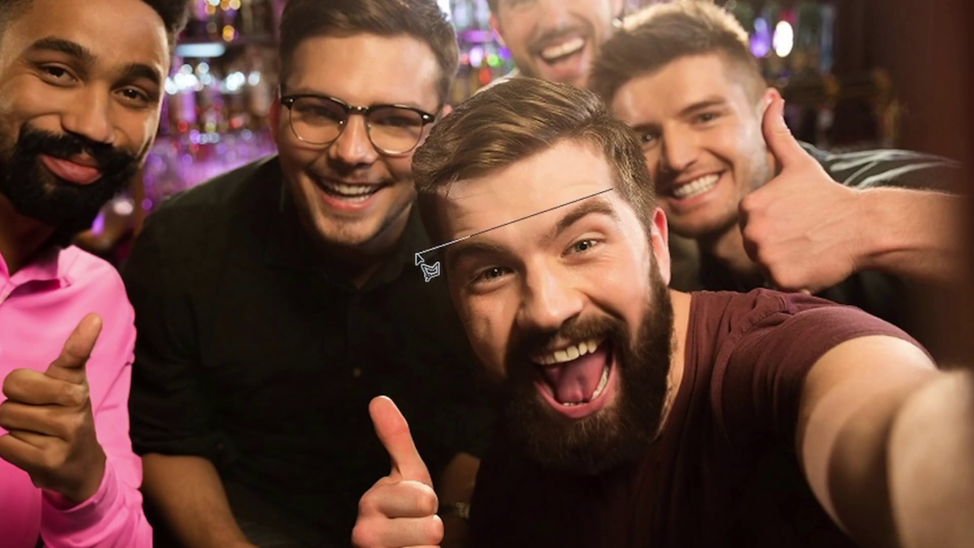
Fill a slanted polygonal selection over the maroon-shirted man's eyes with "sunglasses aviators" and keep the first variation
left_click(425, 249)
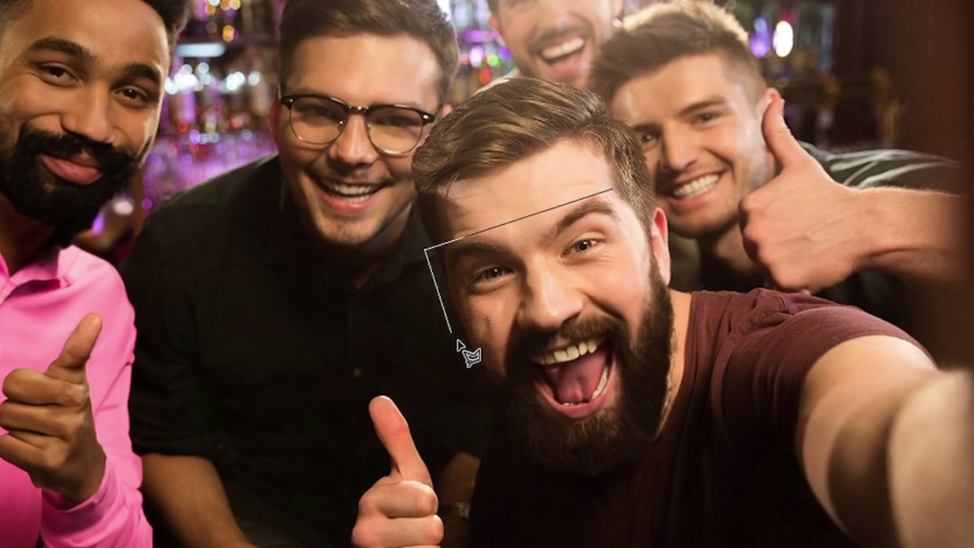
left_click(464, 347)
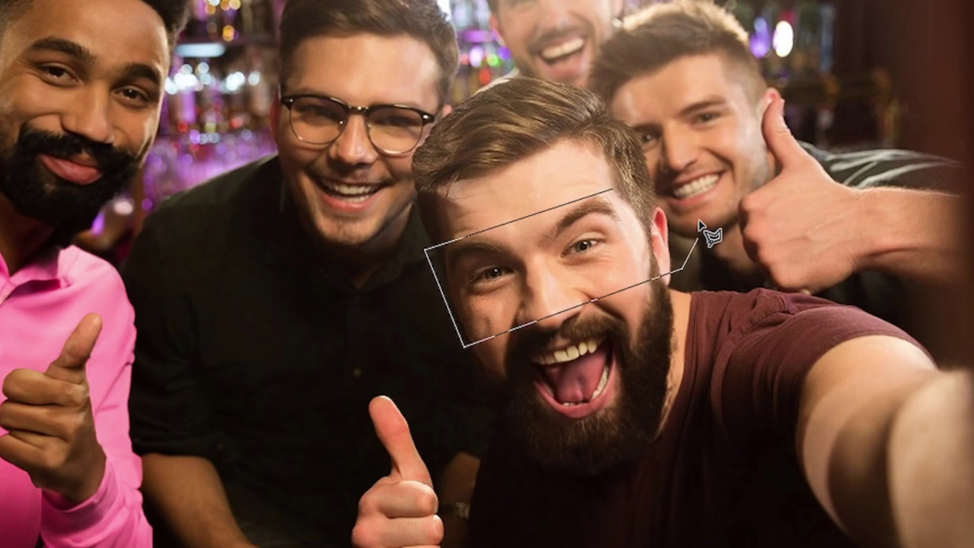
left_click(655, 182)
type("sunglasses aviator")
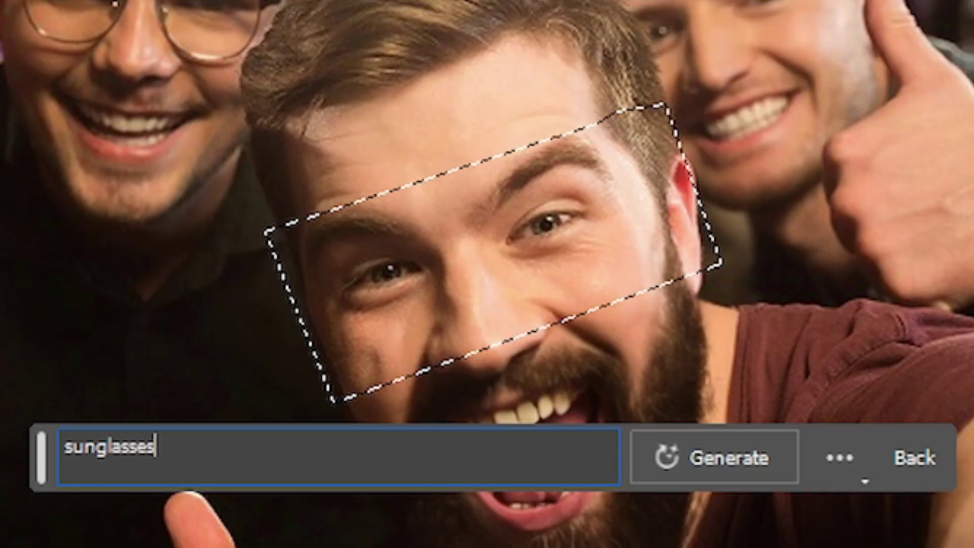
type("s")
key("Return")
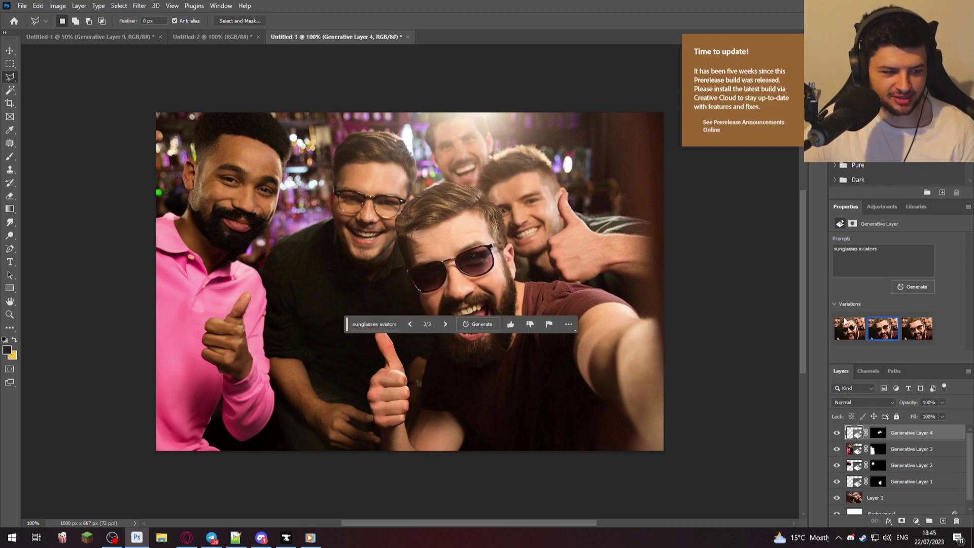
left_click(917, 329)
left_click(849, 329)
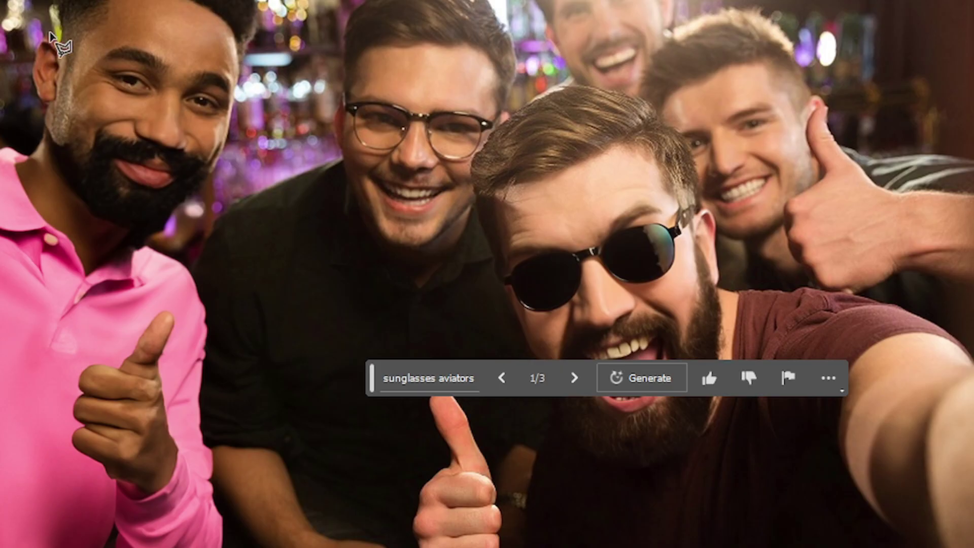
Try filling a selection across the eyes of the man in pink with "pink kanye party shades", then regenerate with "pink party shades"
left_click(41, 31)
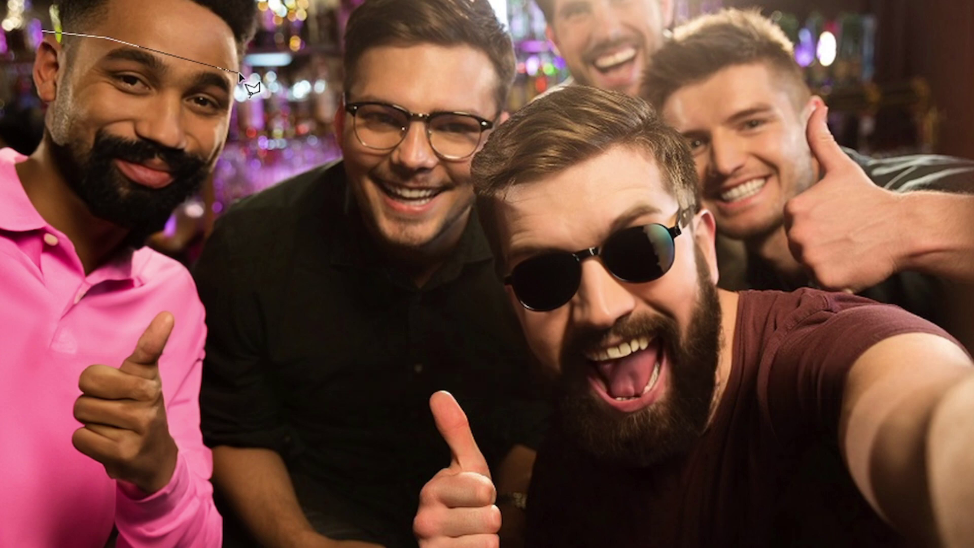
type("k")
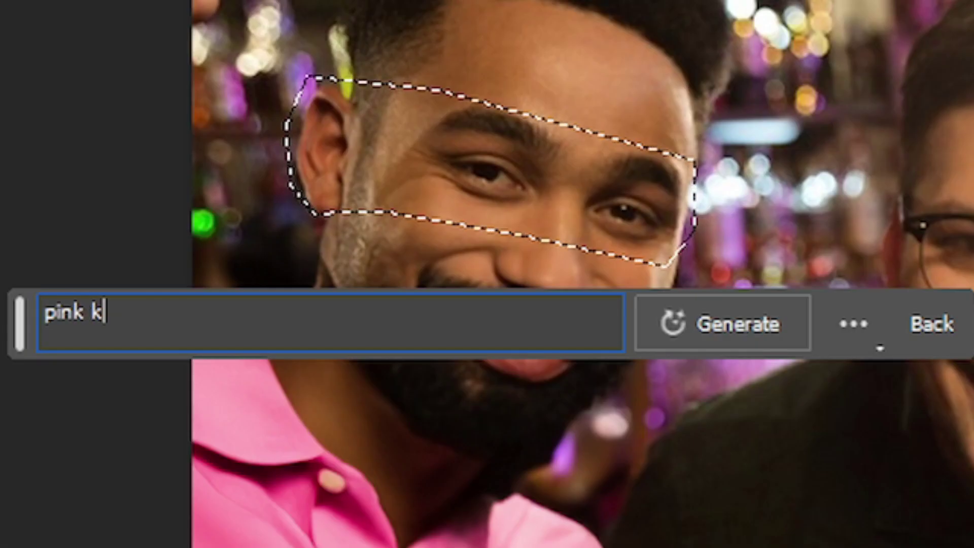
type("anye party s")
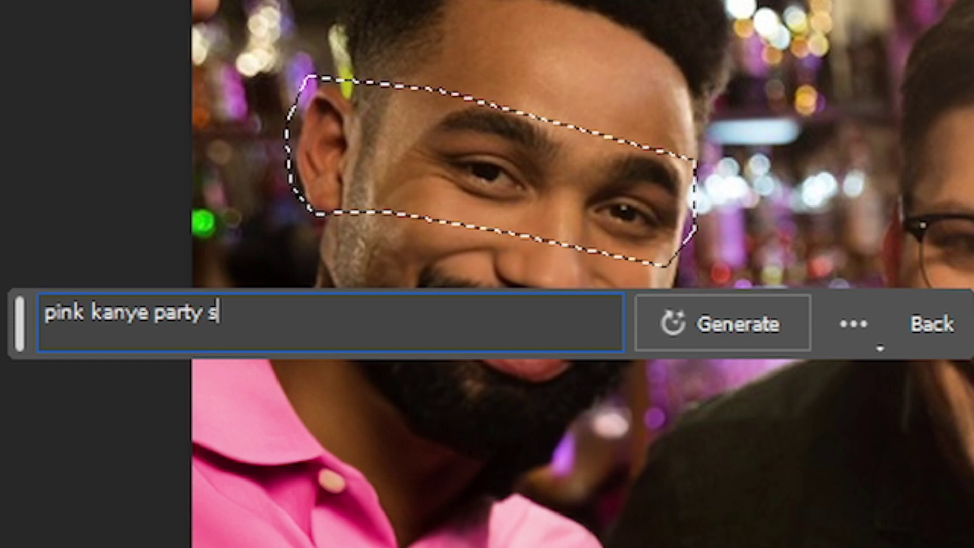
type("hade")
key("Return")
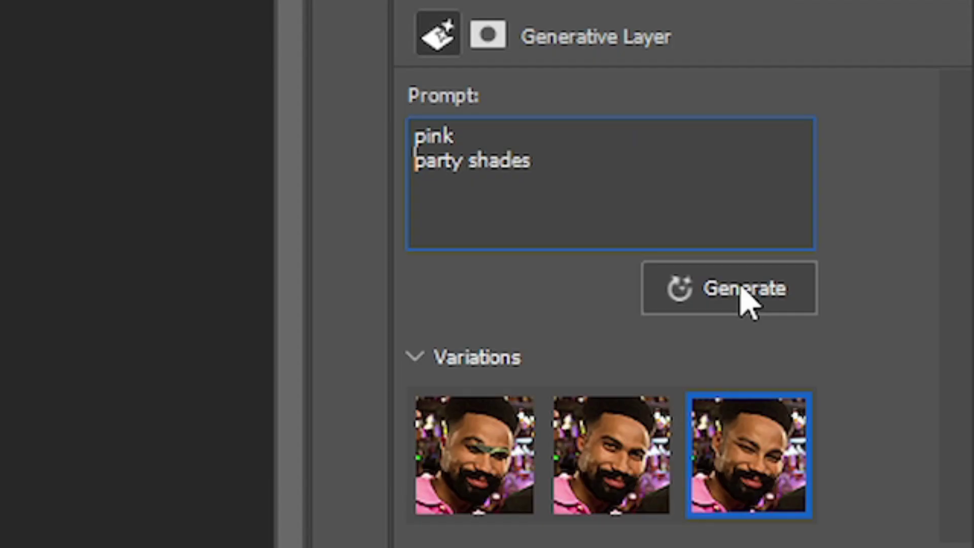
left_click(739, 283)
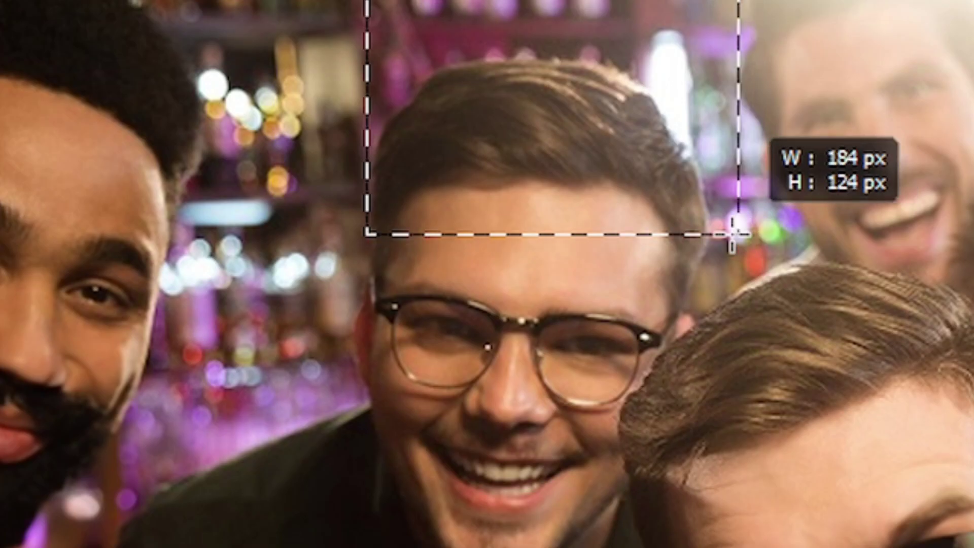
Generate a cap on the head of the man wearing clear glasses
left_click_drag(732, 233, 706, 271)
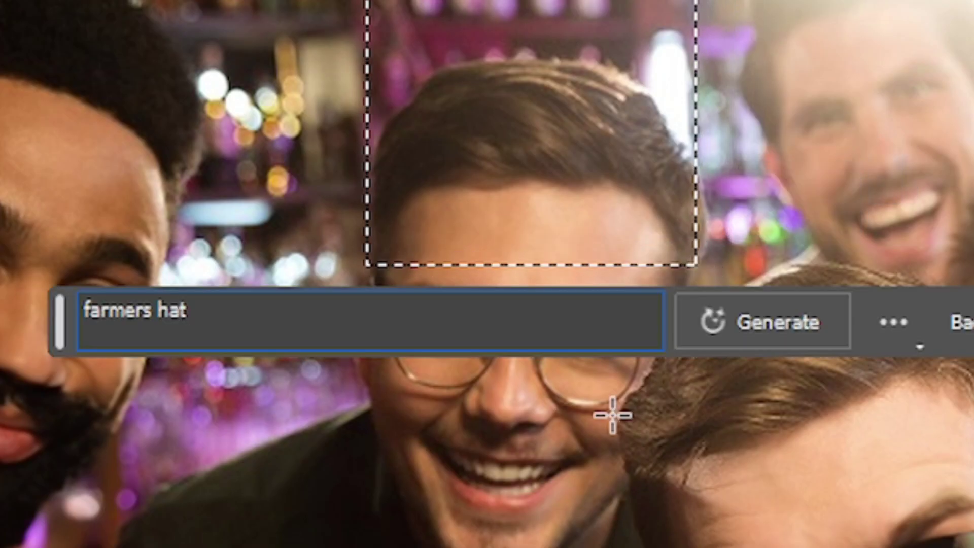
key("Return")
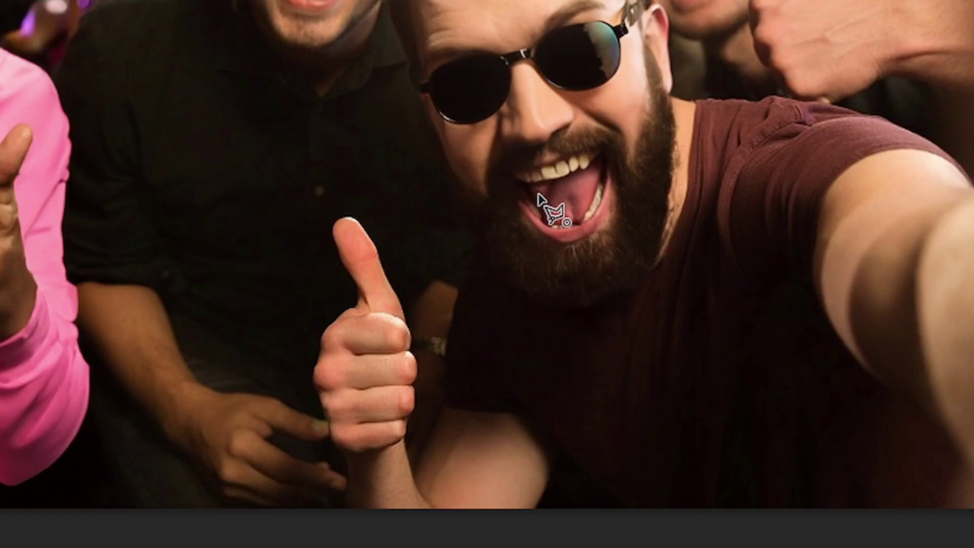
Try generating a "party pop" object in a polygonal selection running from the maroon-shirted man's mouth down to his forearm
left_click(539, 186)
left_click(414, 467)
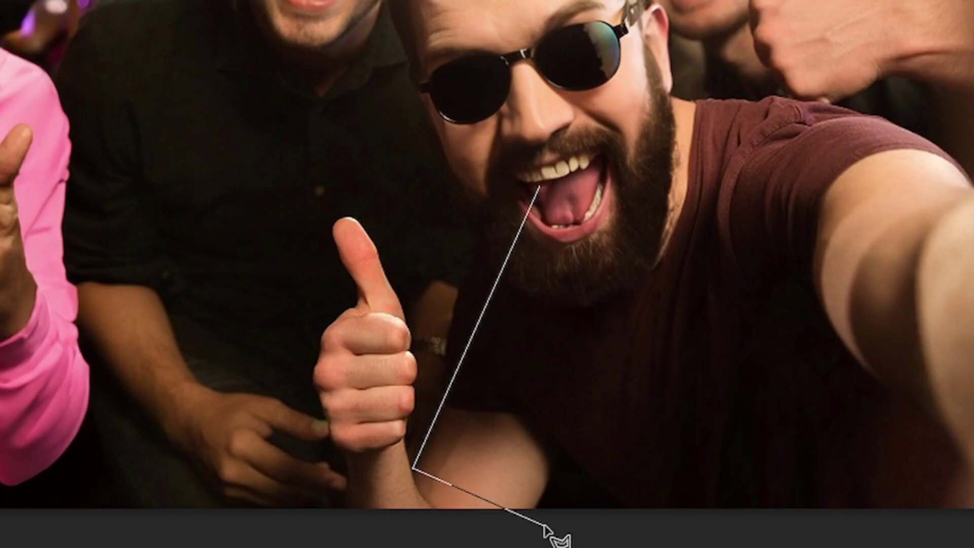
left_click(565, 499)
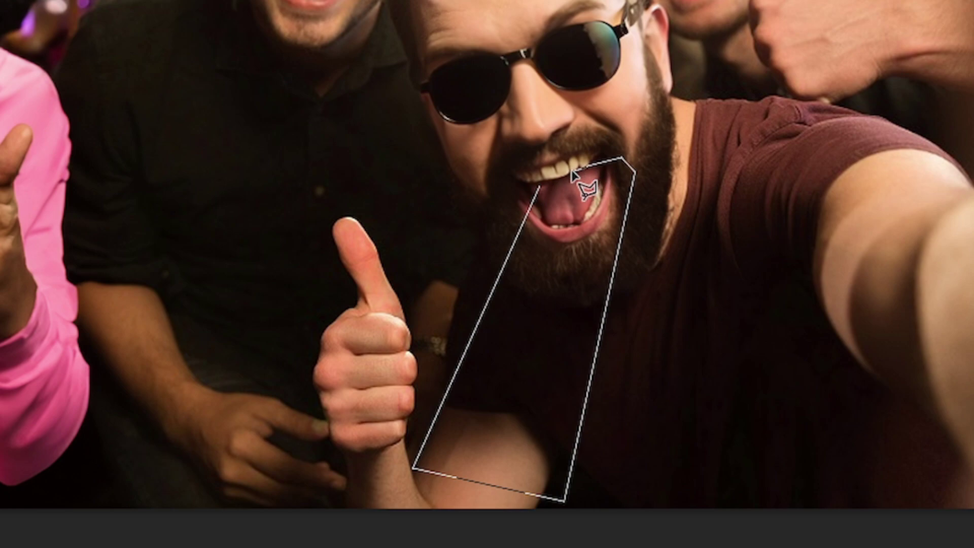
left_click(539, 186)
type("party pop")
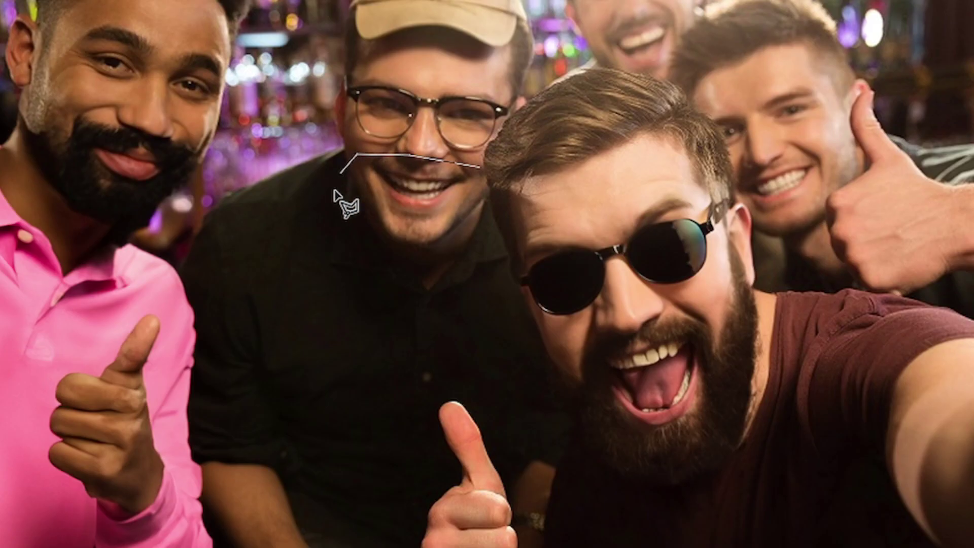
Generate a long beard on the man wearing the cap, using a polygonal selection over his lower face and chest
left_click(300, 275)
left_click(278, 448)
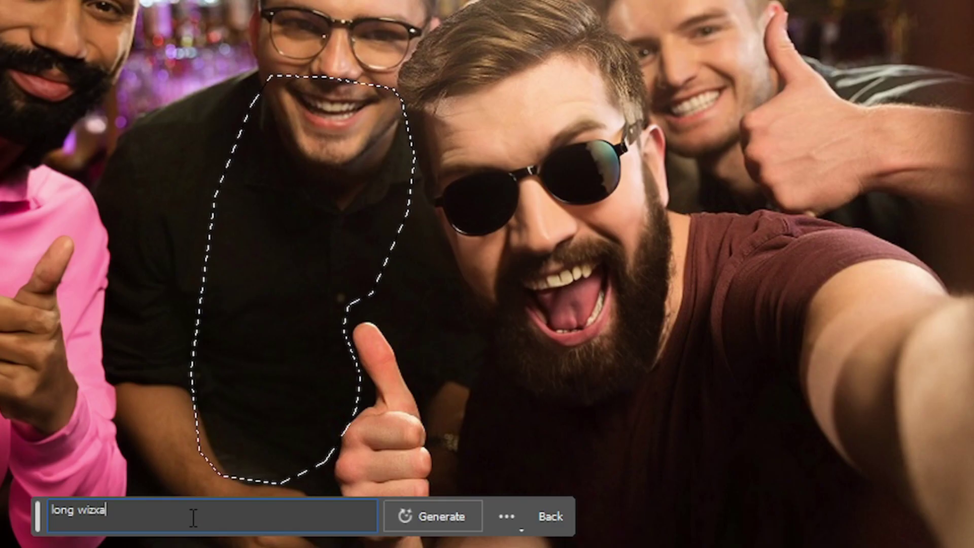
type("rd bea")
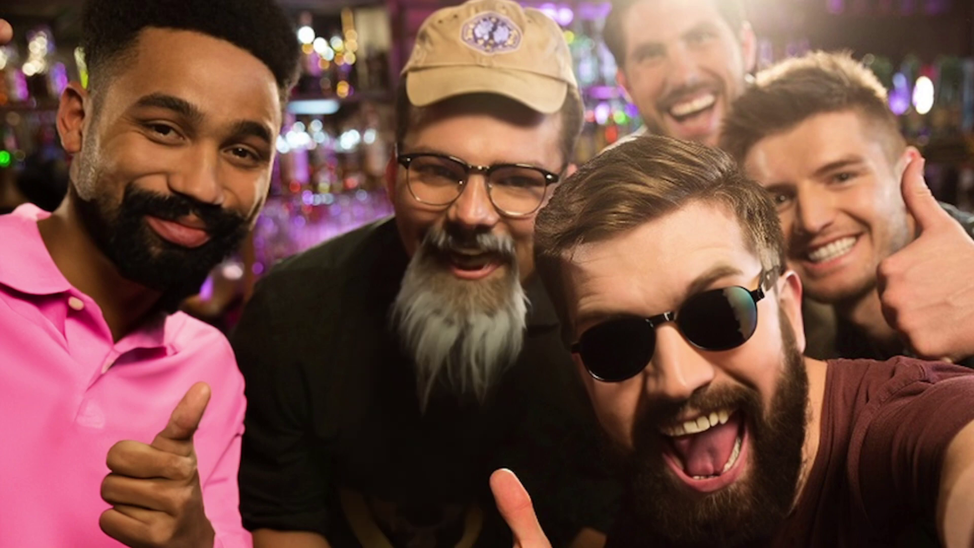
Fill a polygonal selection across the eyes of the thumbs-up man behind the selfie taker with "purple shades"
left_click_drag(737, 168, 789, 232)
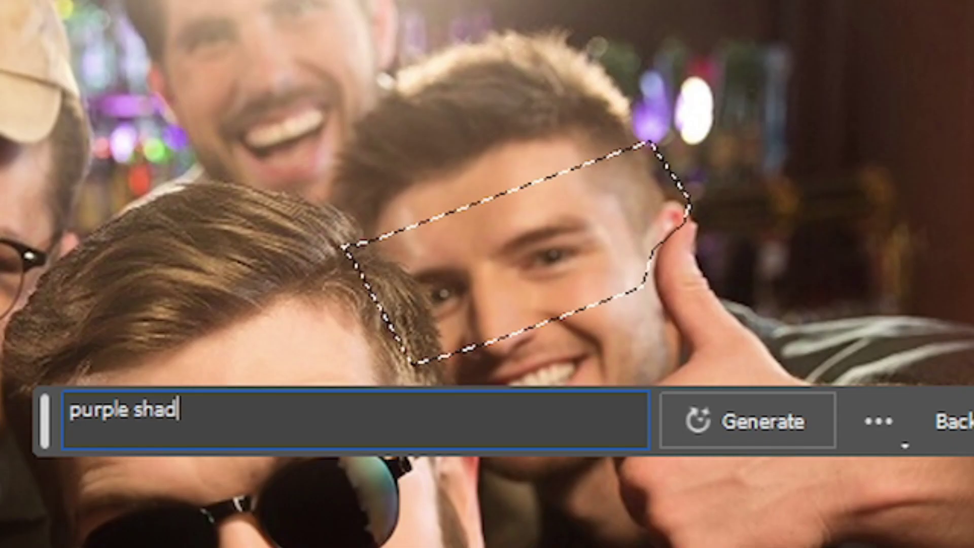
type("es")
key("Return")
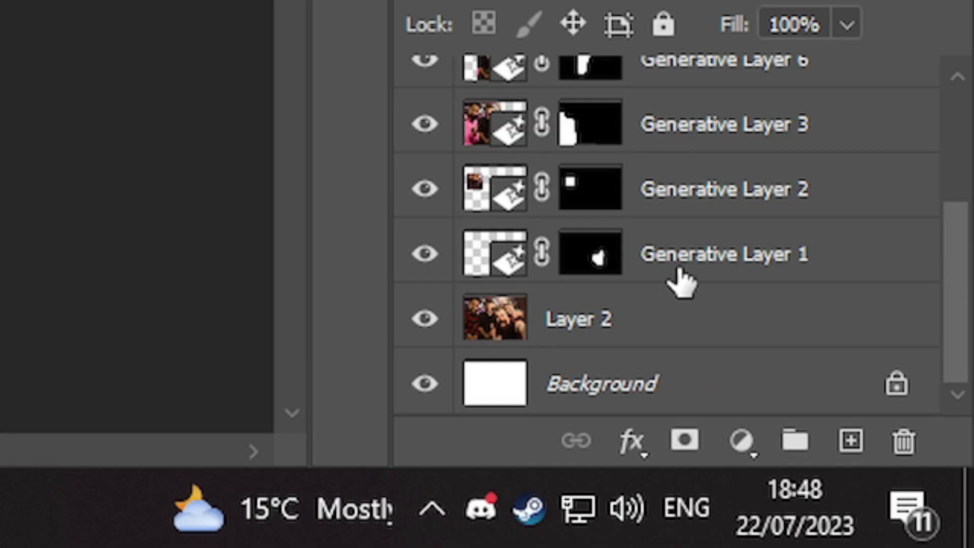
Merge all the generative layers into one layer and toggle its visibility to compare the edits with the original photo
left_click(680, 278, "shift")
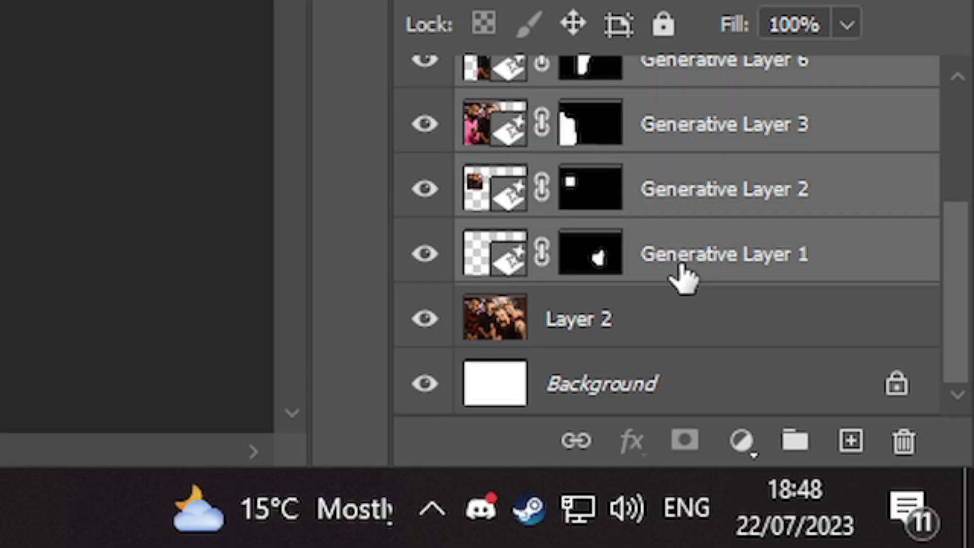
right_click(677, 259)
left_click(659, 1)
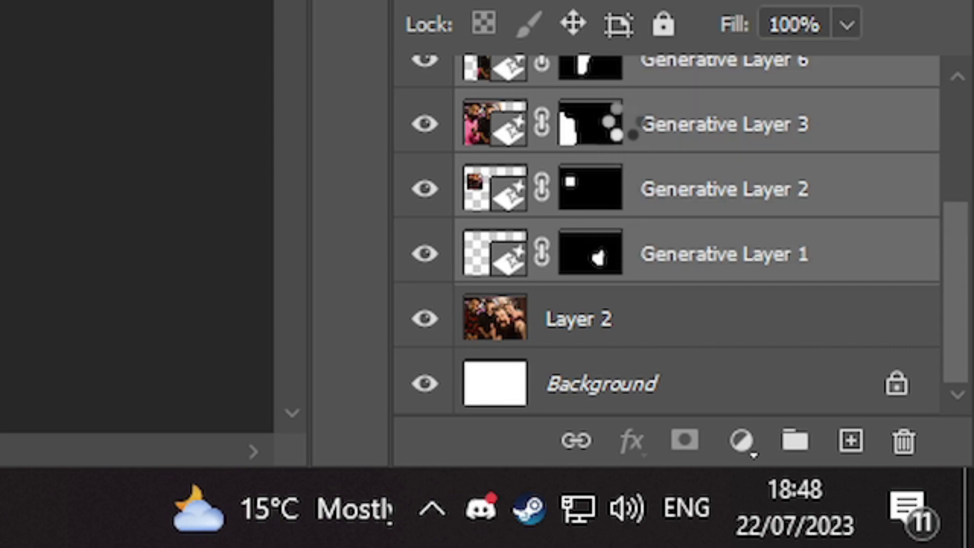
left_click(426, 216)
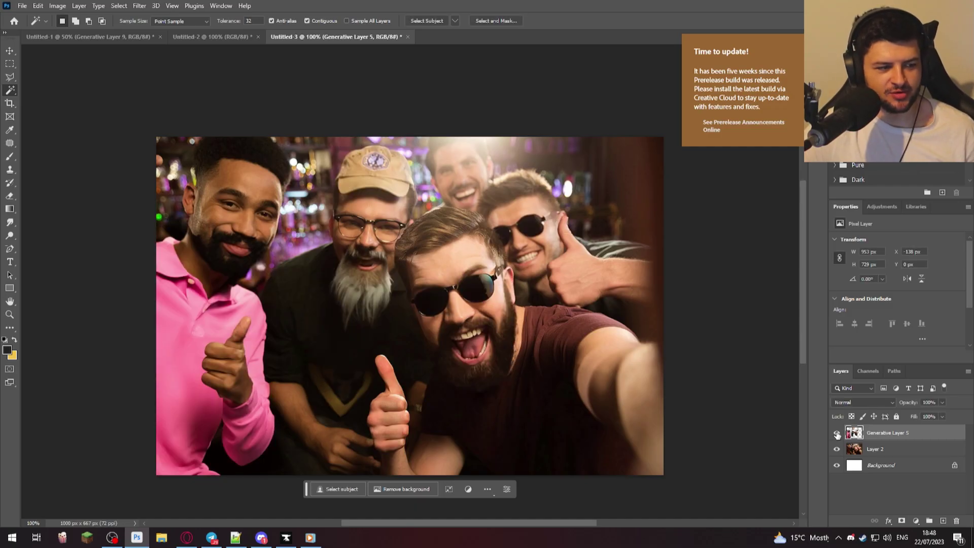
left_click(424, 216)
left_click(837, 432)
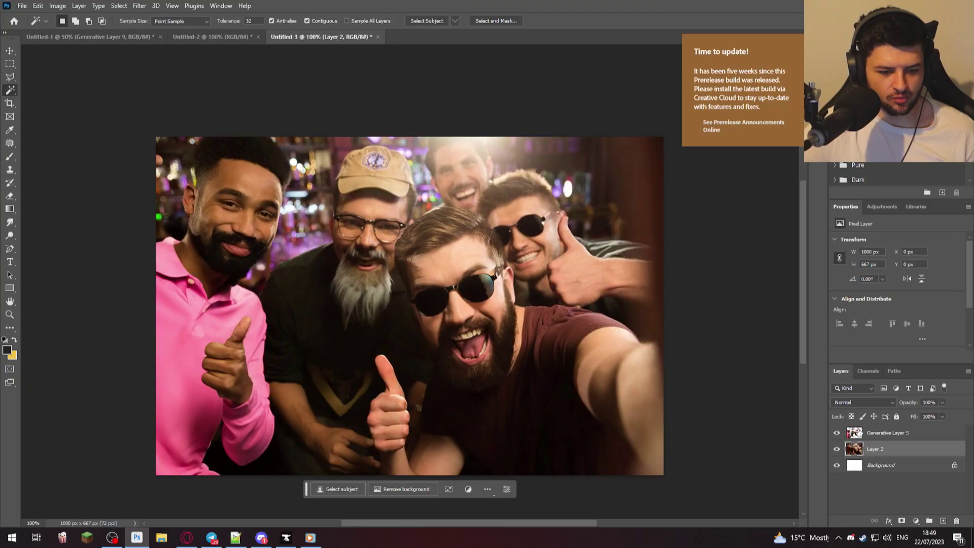
Try merging the edited layer directly with Layer 2 and toggle the merged layer's visibility
right_click(874, 429)
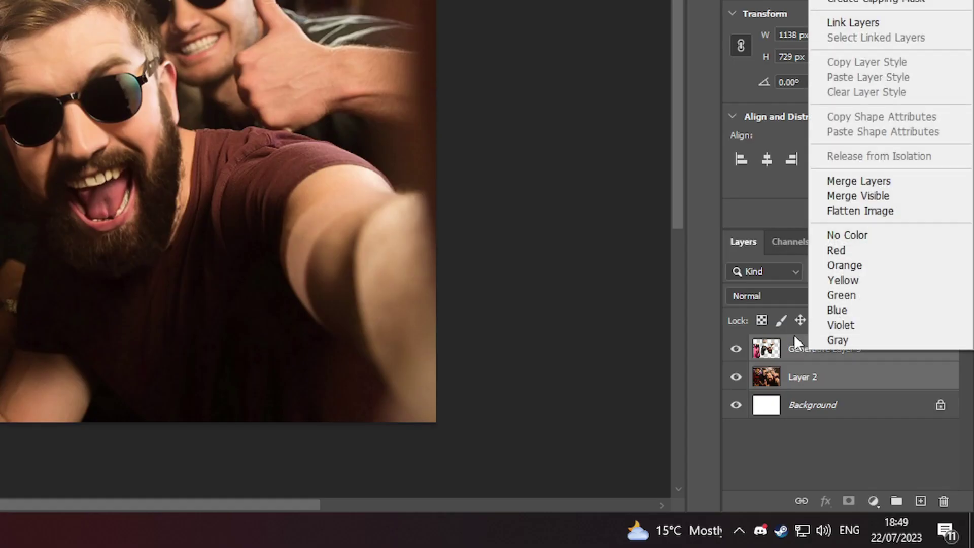
left_click(857, 181)
left_click(737, 349)
left_click(737, 349)
Duplicate Layer 2 with the default copy name
right_click(804, 375)
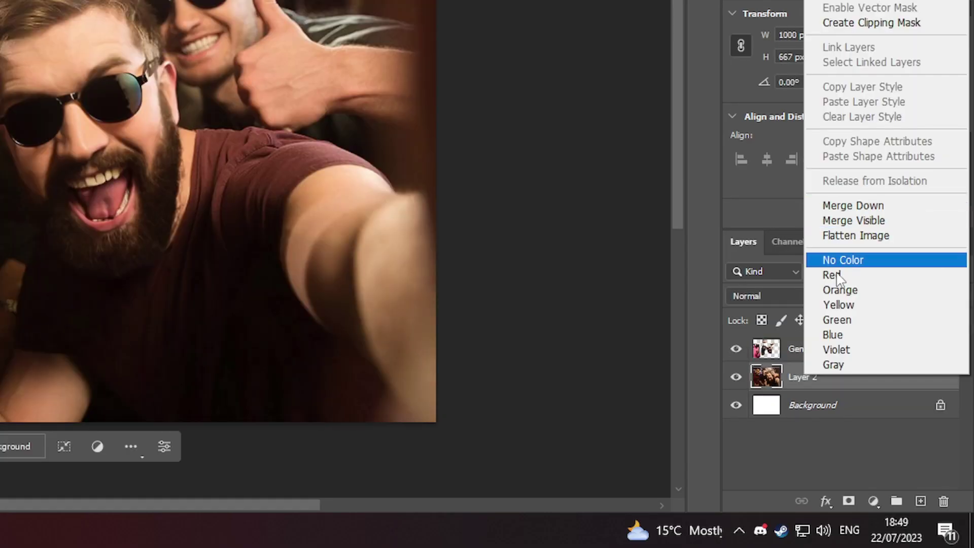
left_click(798, 390)
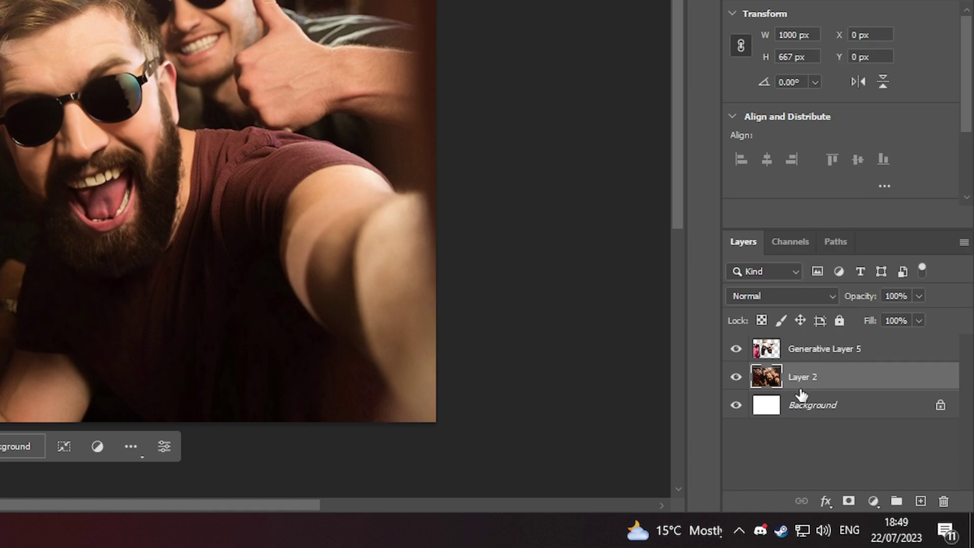
right_click(804, 381)
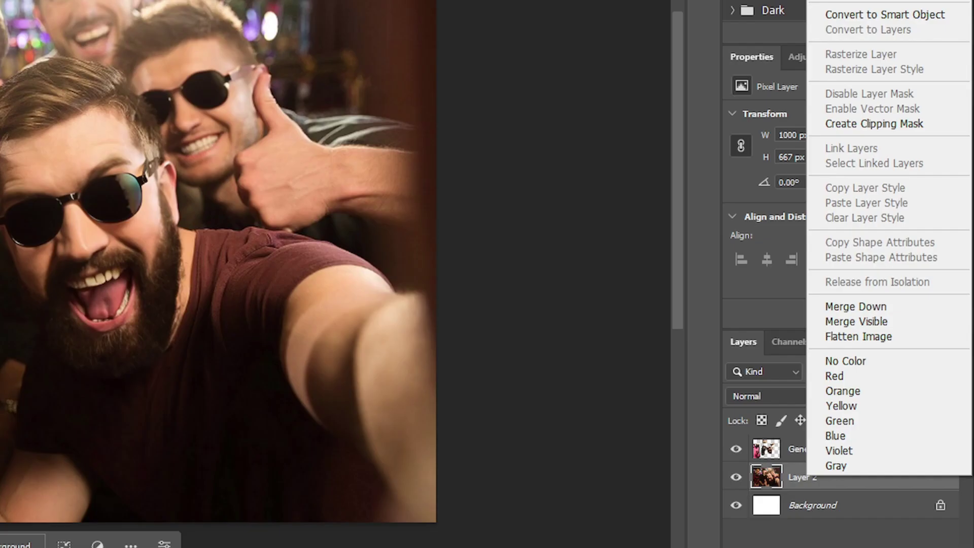
left_click(854, 1)
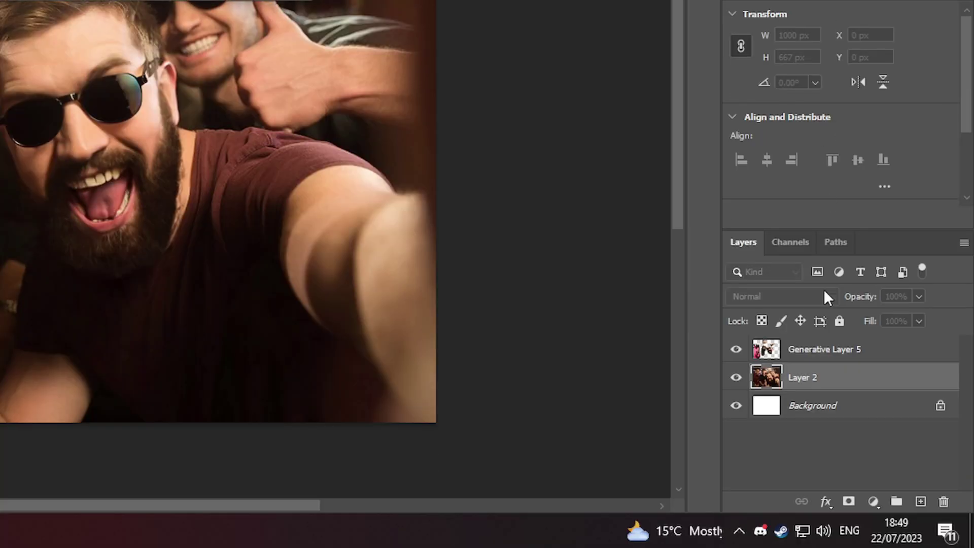
key("Return")
Merge the Layer 2 copy with the generative layer above it and toggle the merged layer's visibility against the original
left_click(817, 453, "ctrl")
right_click(808, 453)
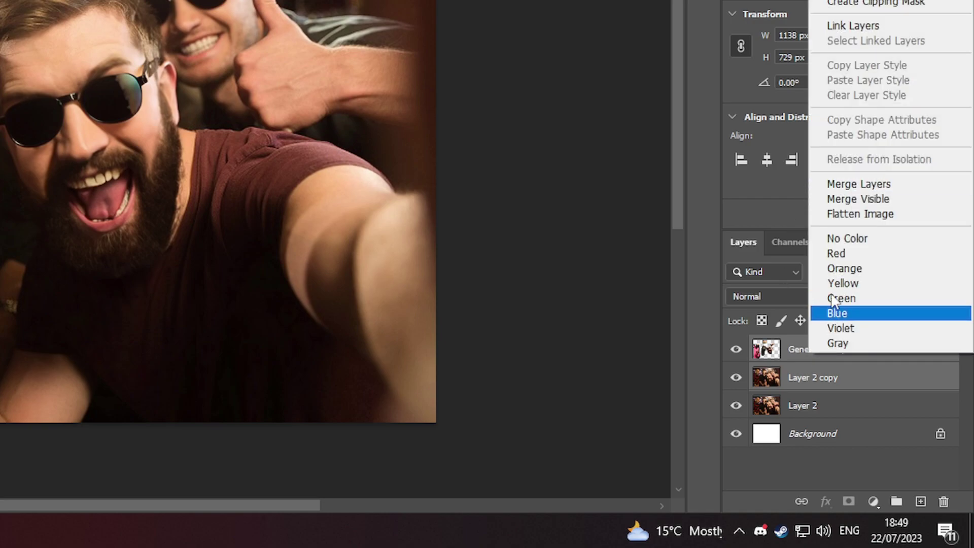
left_click(863, 183)
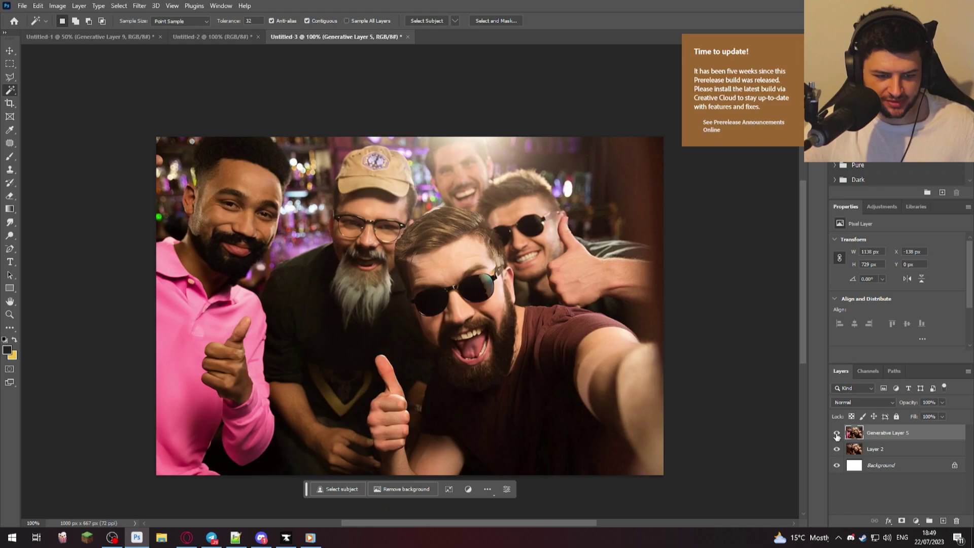
left_click(836, 434)
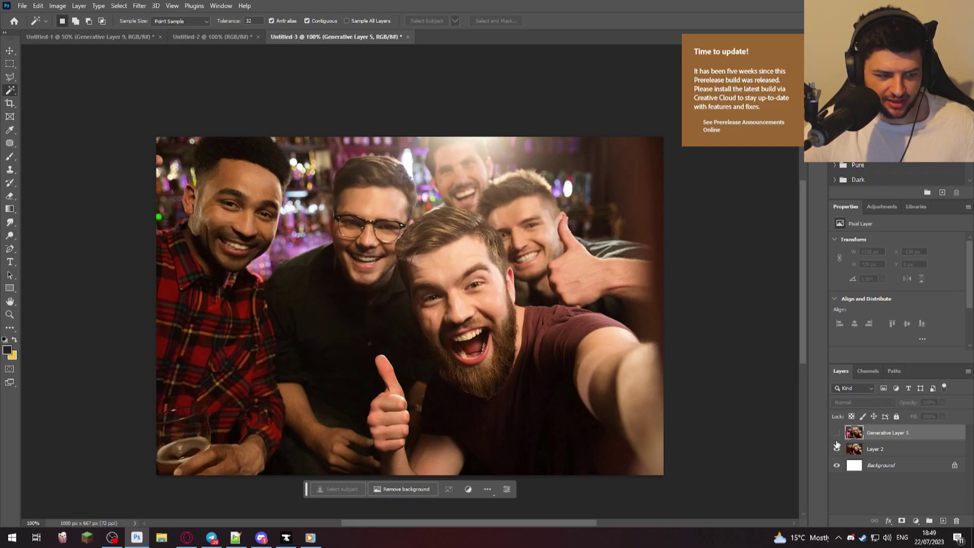
left_click(836, 434)
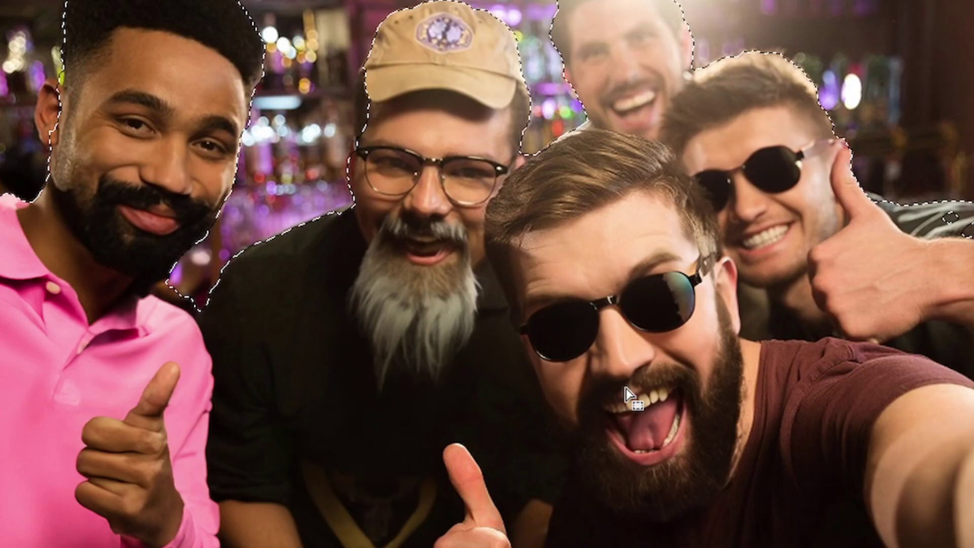
Separate the selected group of men onto their own layer and hide Layer 2 to isolate them from the bar background
right_click(458, 327)
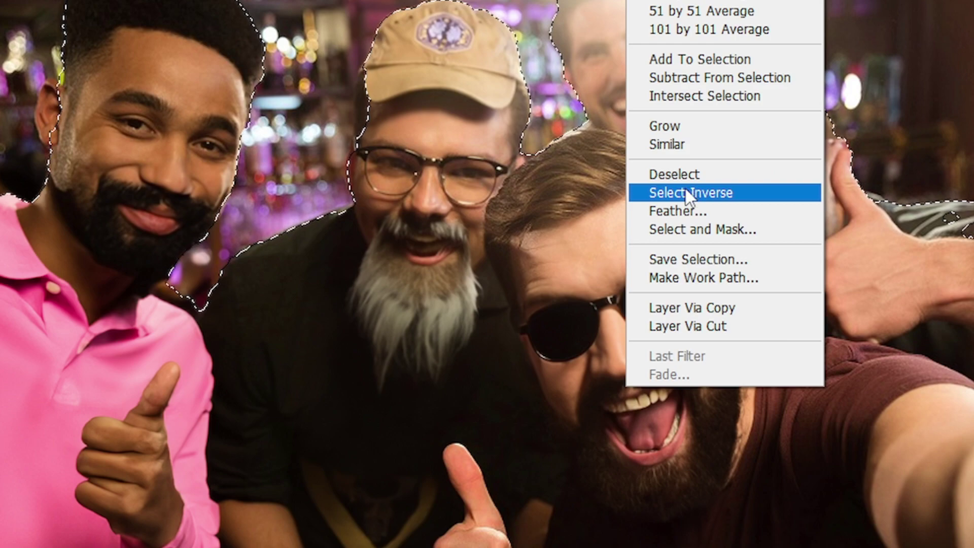
left_click(696, 321)
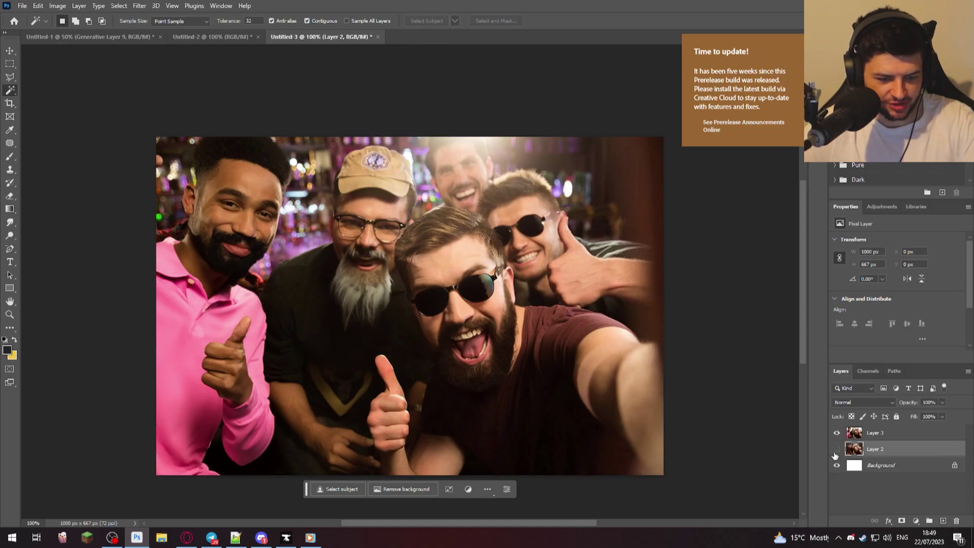
left_click(836, 449)
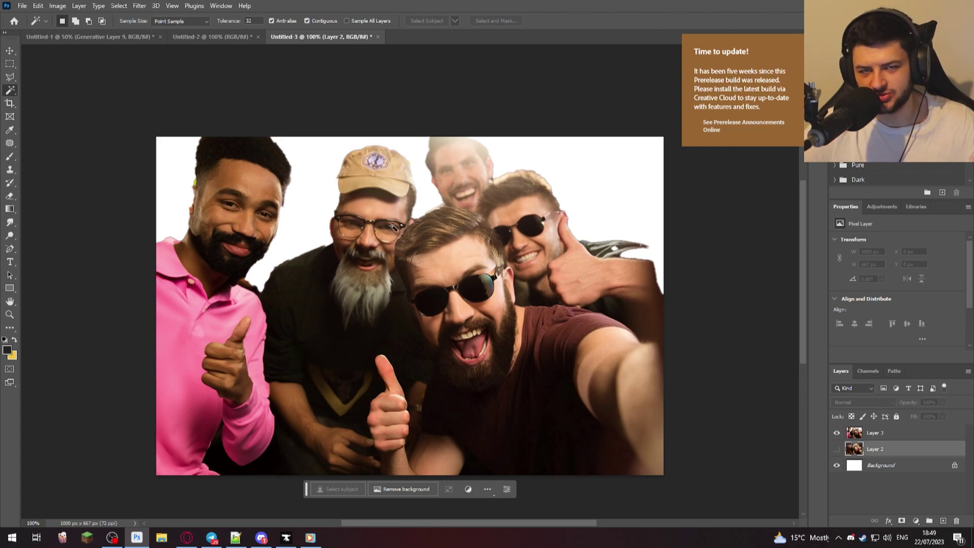
Unlock the background layer, fill the whole canvas behind the men with "sahara desert" and pick the third variation
left_click(952, 466)
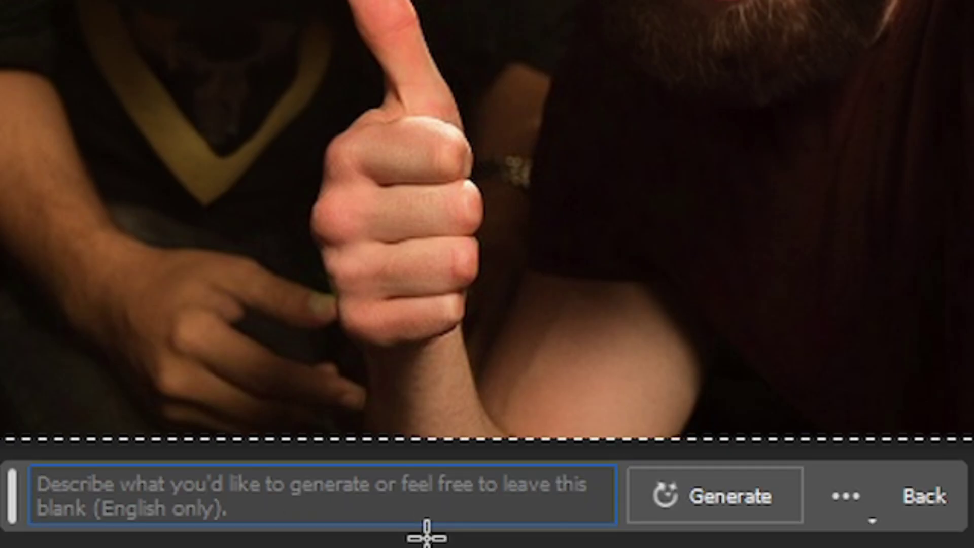
type("sahara deser")
key("Return")
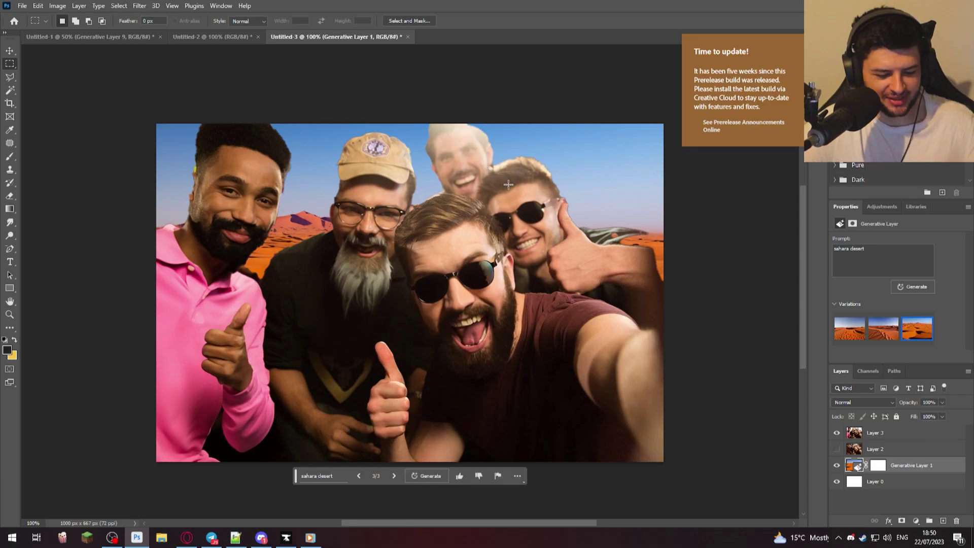
key("ctrl+minus")
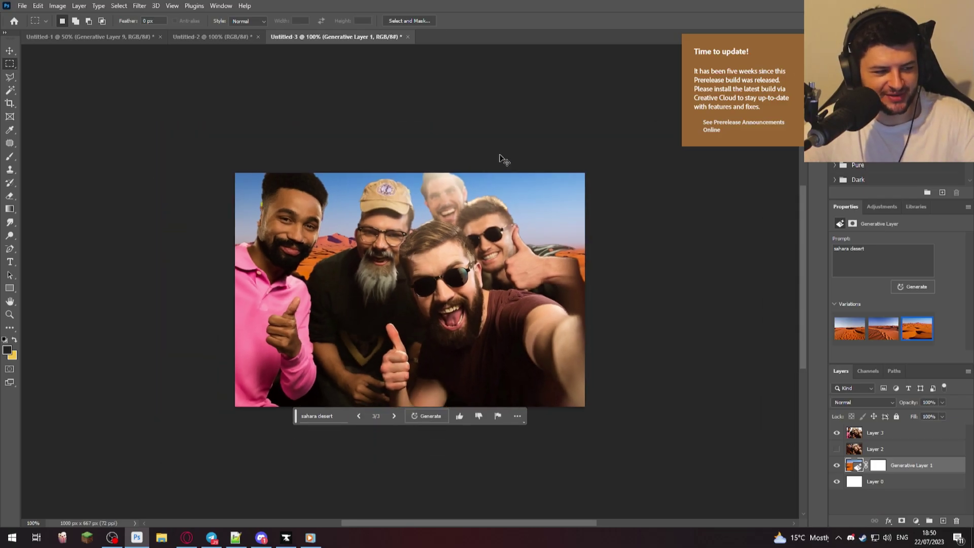
key("ctrl+plus")
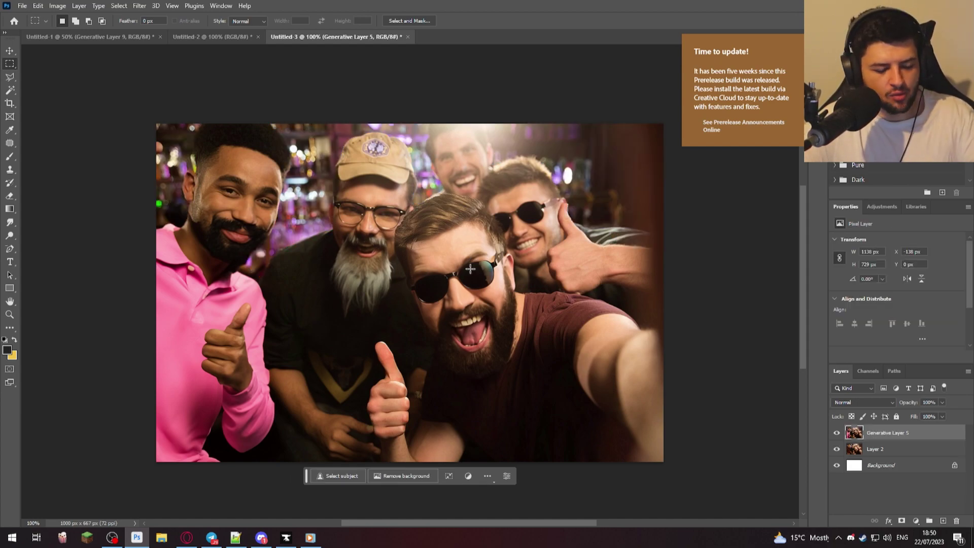
Undo the desert background and men cutout, and set the canvas width to 2000 pixels
key("ctrl+minus")
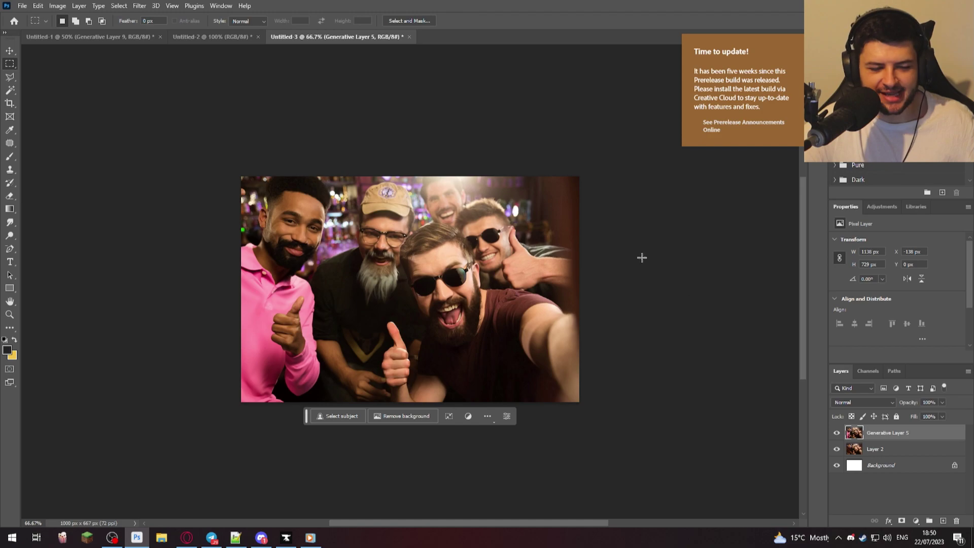
left_click(58, 5)
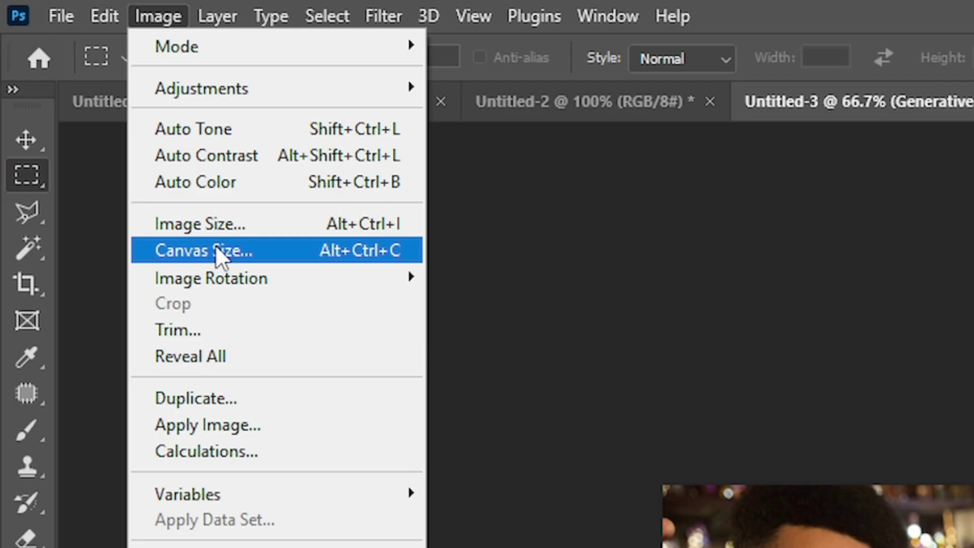
left_click(215, 249)
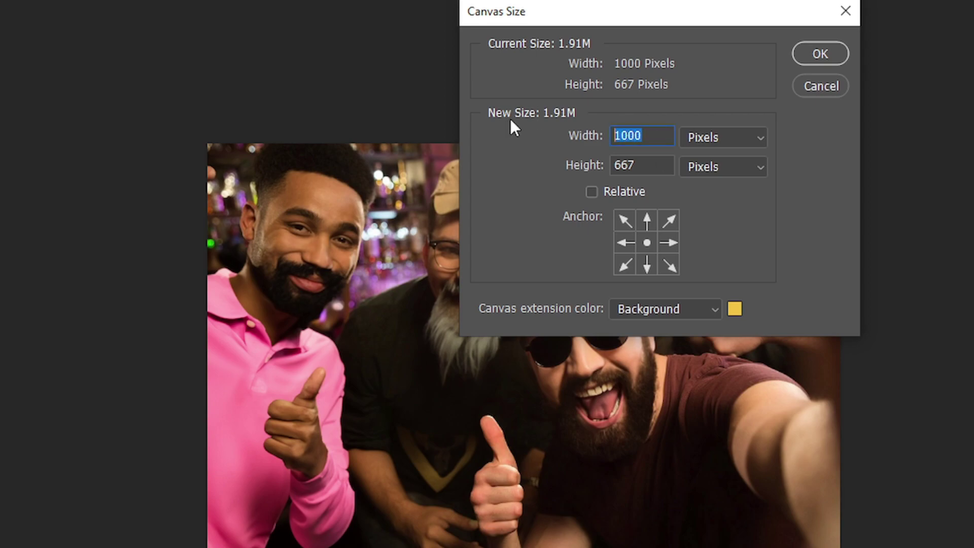
type("2000")
left_click(820, 53)
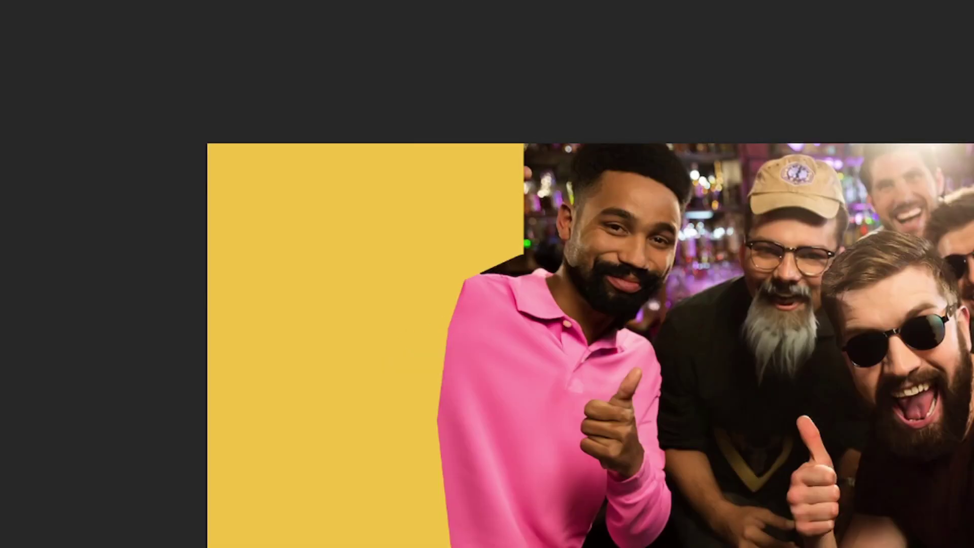
Shift the edited layer and Layer 2 together about 135 px to the left on the widened canvas
left_click_drag(509, 282, 418, 282)
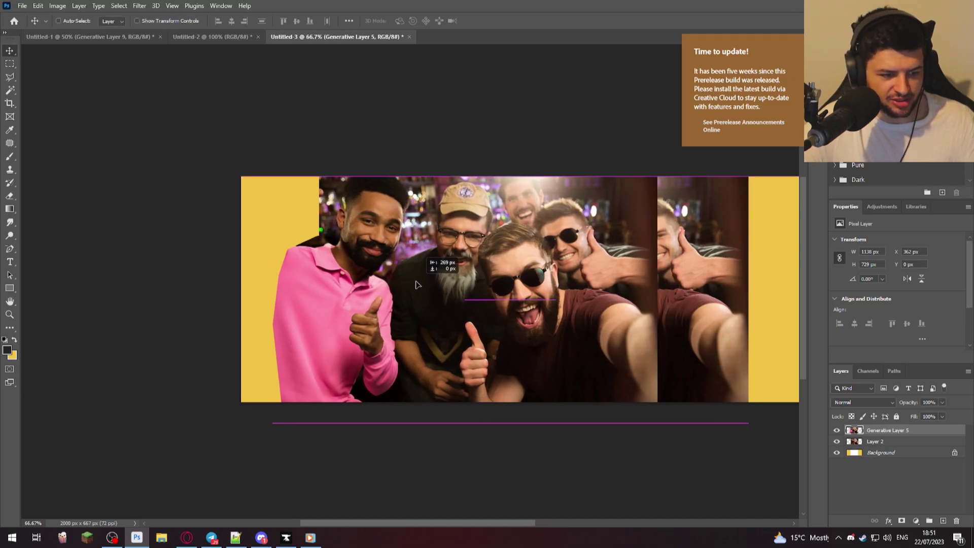
left_click_drag(667, 295, 622, 293)
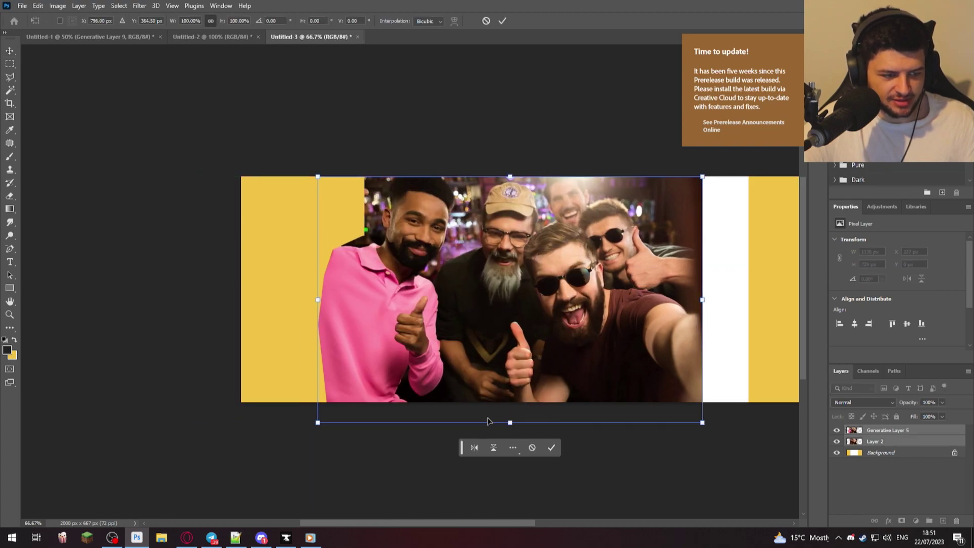
key("Return")
Unlock the background layer and select the full-height areas on both sides of the photo with two rectangular selections slightly overlapping its edges
left_click_drag(533, 523, 552, 524)
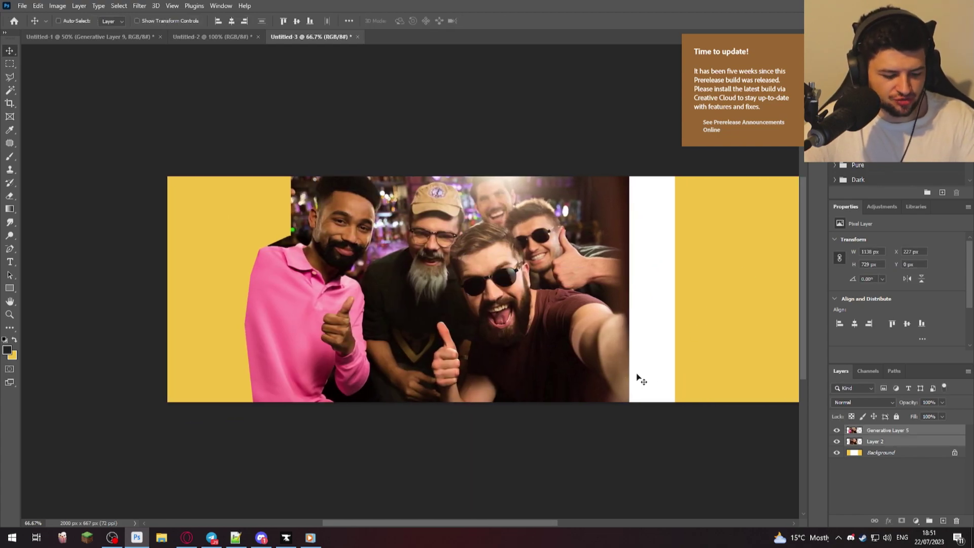
key("ctrl+minus")
left_click(954, 452)
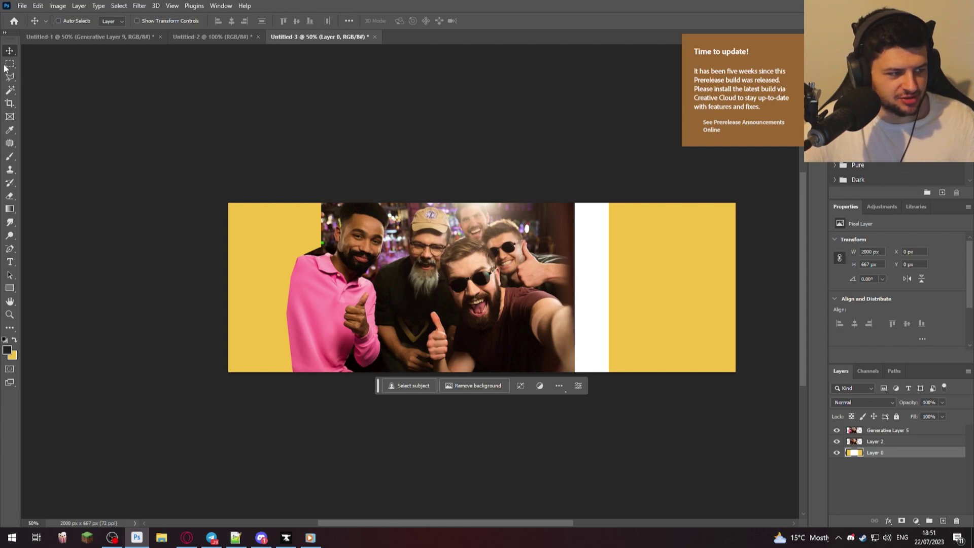
key("m")
left_click_drag(321, 196, 218, 378)
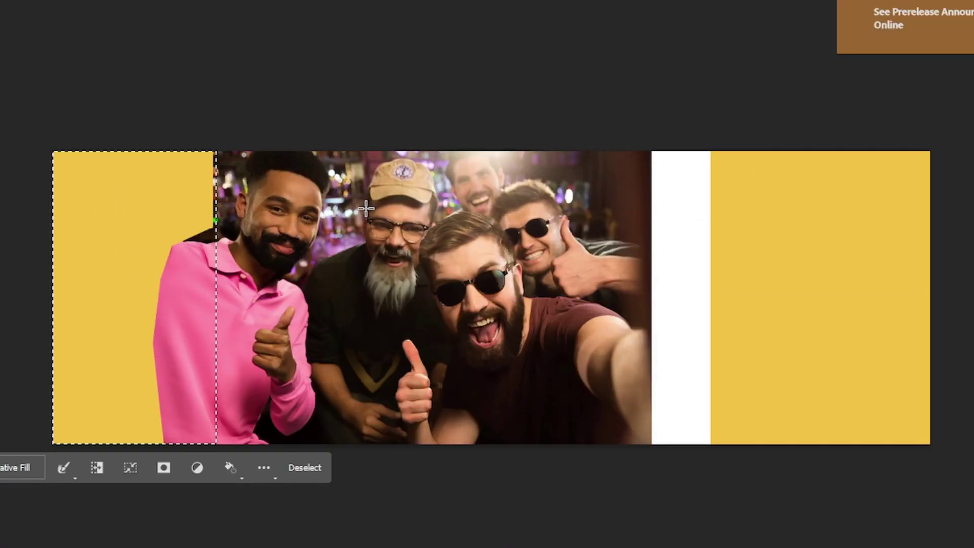
left_click_drag(645, 148, 930, 444)
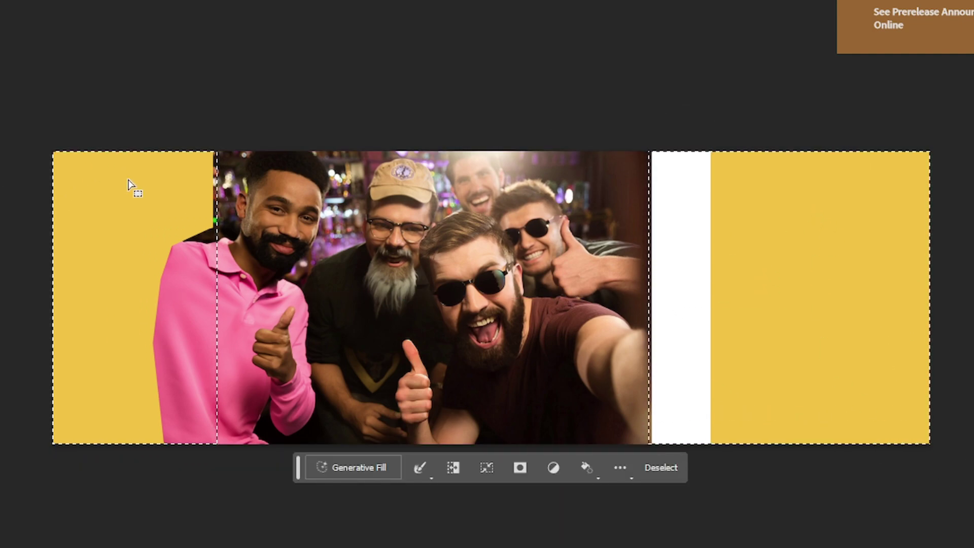
Fill the selected areas on both sides of the photo using Generative Fill without a prompt and compare the variations
left_click(360, 467)
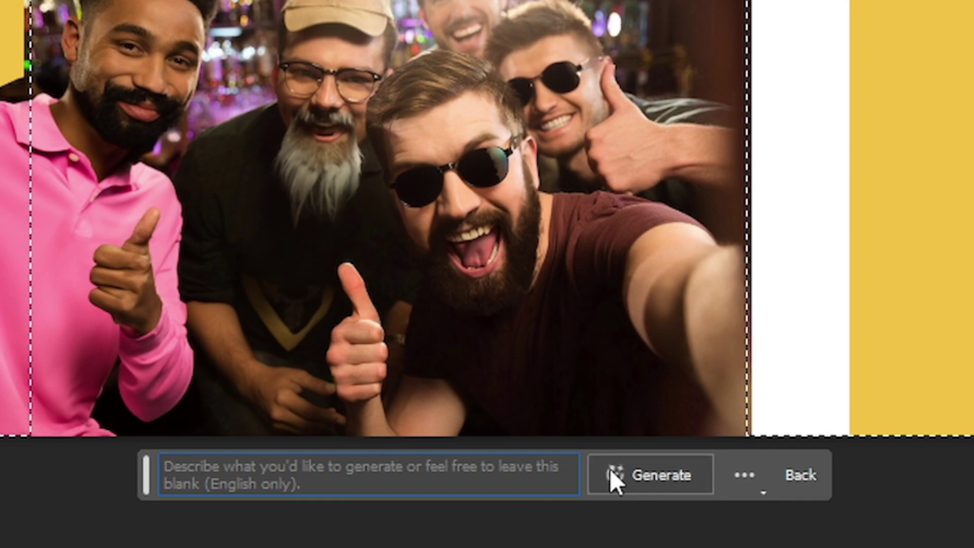
left_click(646, 477)
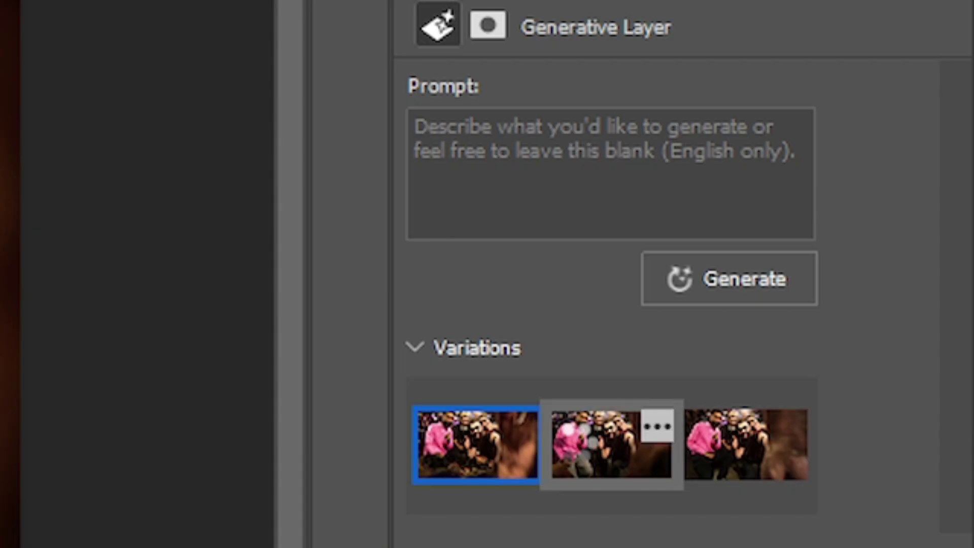
left_click(576, 445)
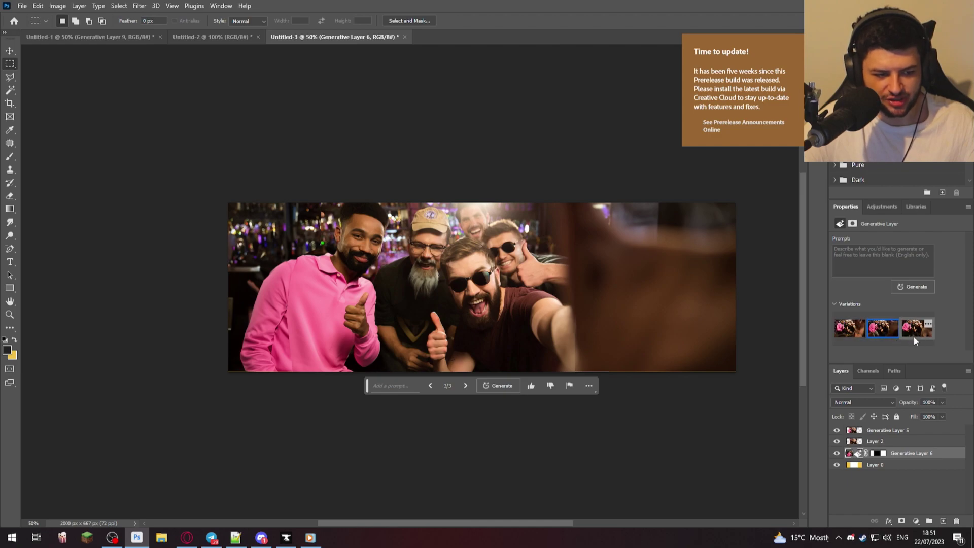
left_click(739, 474)
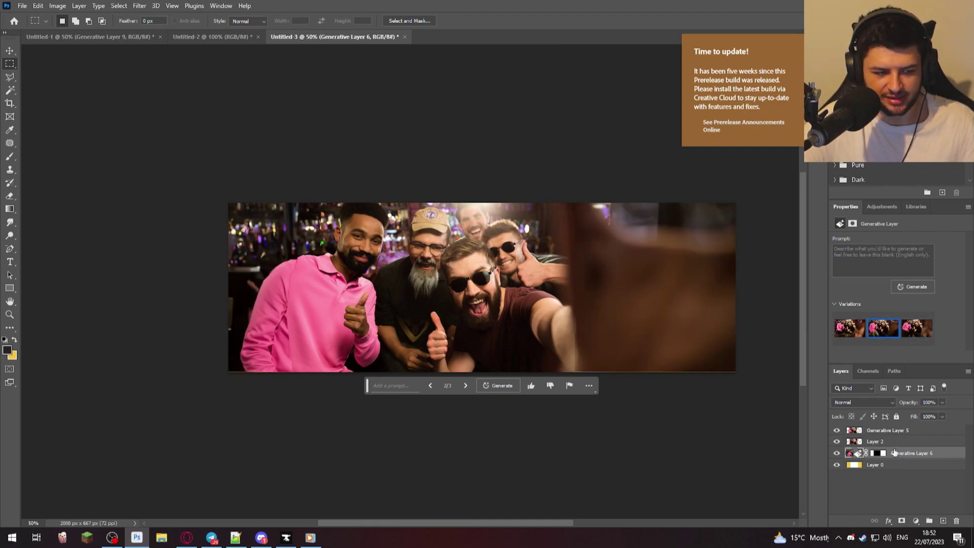
Delete the generated side fill, reselect the full-height areas on both sides of the photo, and run a prompt-free Generative Fill again
key("Delete")
left_click_drag(525, 195, 805, 381)
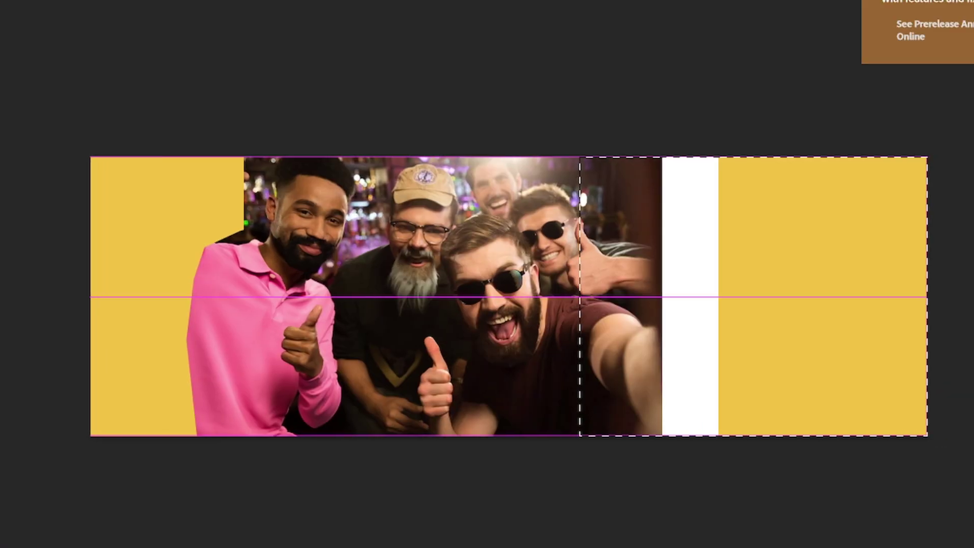
left_click_drag(501, 193, 630, 343)
left_click_drag(775, 388, 965, 446)
left_click_drag(252, 143, 71, 444)
left_click(226, 464)
key("Return")
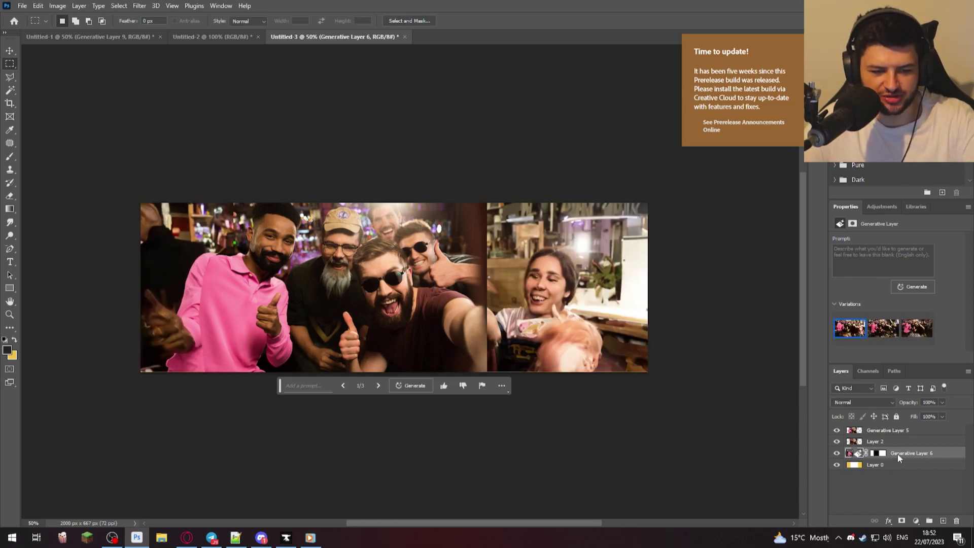
Remove both generative layers and empty Layer 0, keeping only the original selfie on Layer 2
key("ctrl+z")
key("ctrl+z")
key("ctrl+z")
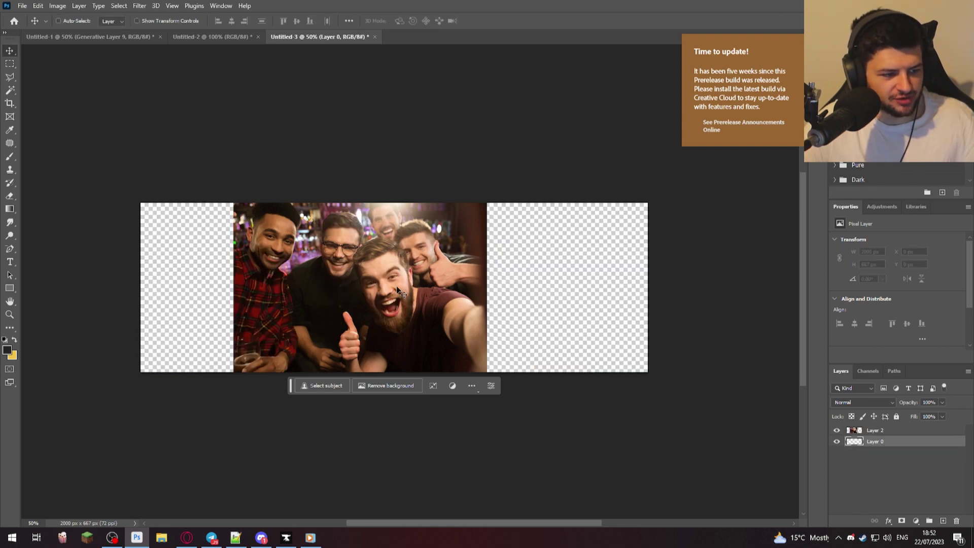
Move the selfie on Layer 2 to the right edge of the canvas
key("ctrl+t")
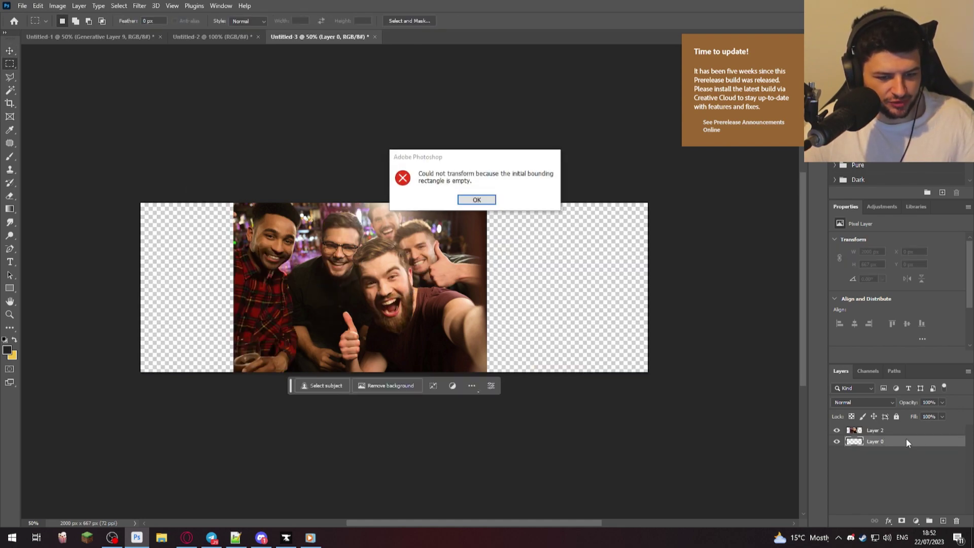
key("Return")
left_click(898, 431)
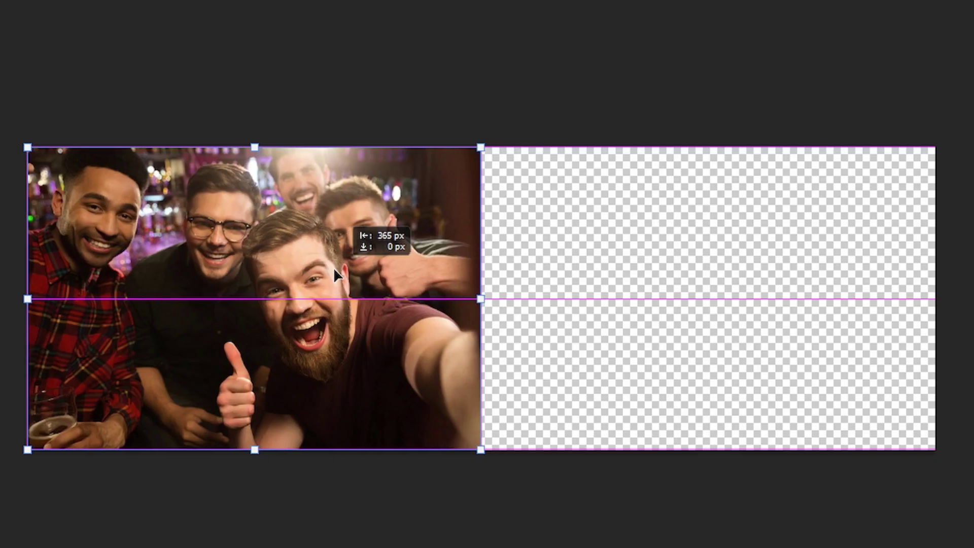
left_click_drag(333, 267, 790, 288)
Select the empty canvas beside the selfie, slightly overlapping the photo's left edge, and fill it using Generative Fill without a prompt
key("m")
left_click_drag(822, 325, 826, 327)
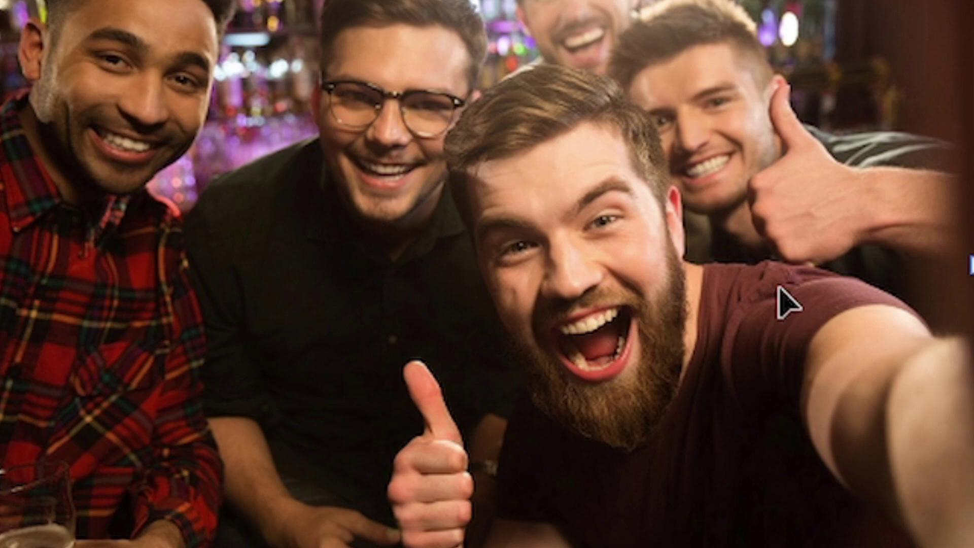
left_click_drag(776, 299, 796, 302)
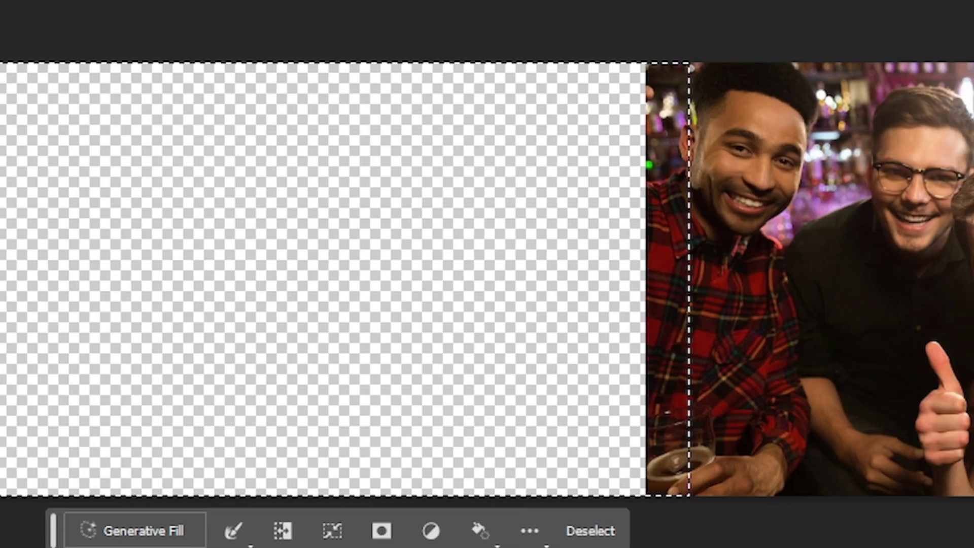
left_click(702, 535)
key("Return")
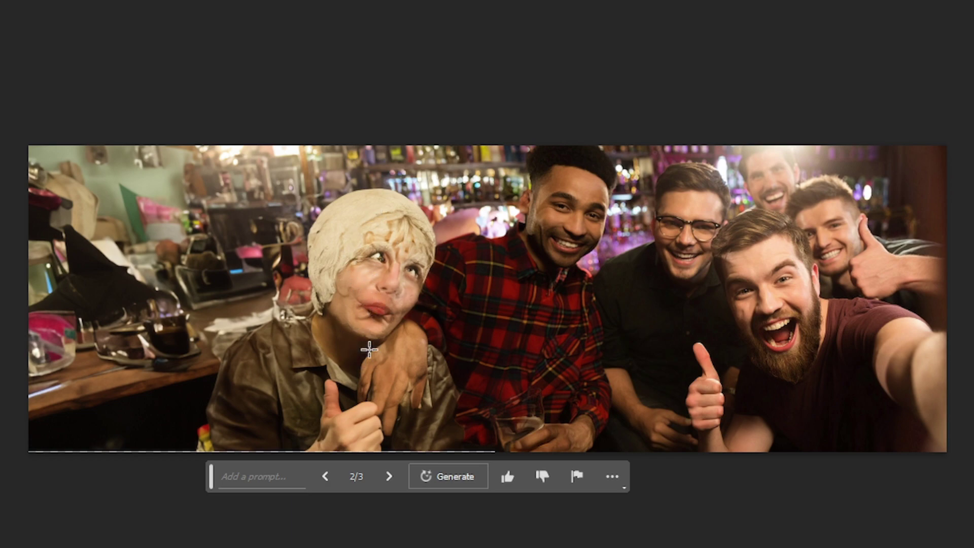
Compare the three variations of the extended bar scene and generate another set without a prompt
left_click(389, 476)
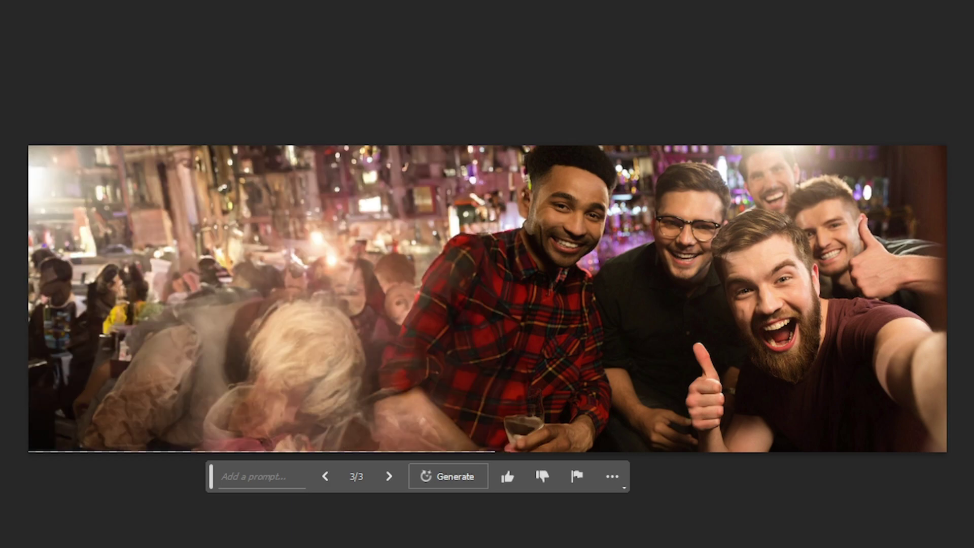
left_click(388, 476)
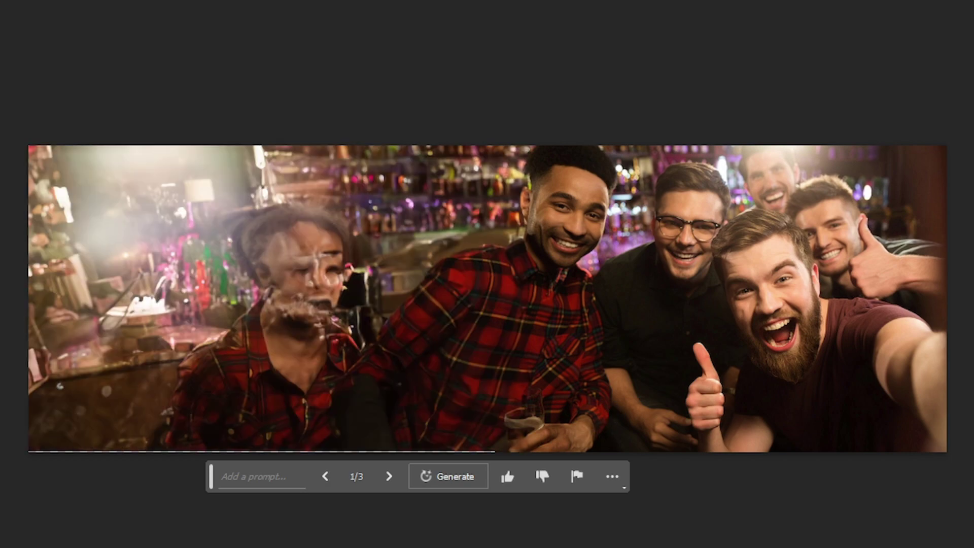
left_click(388, 476)
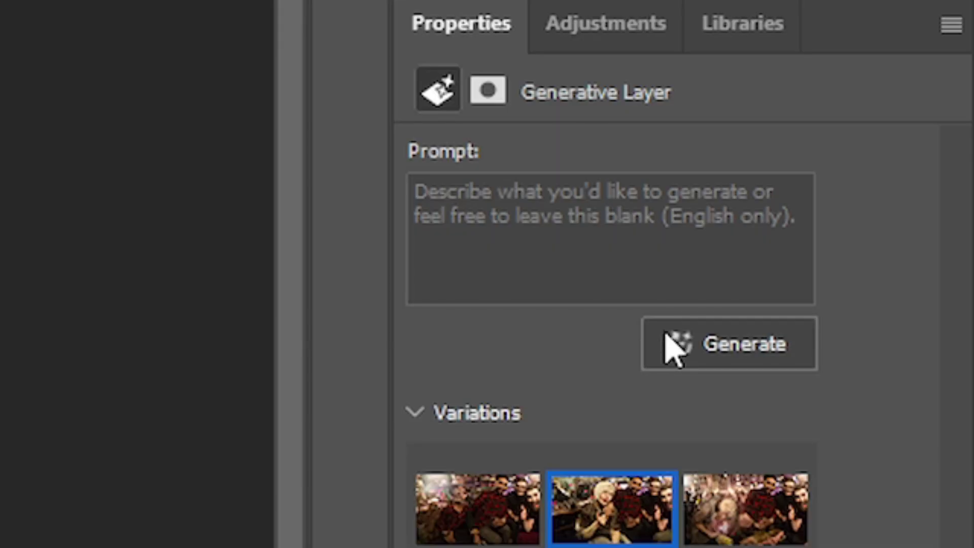
left_click(667, 348)
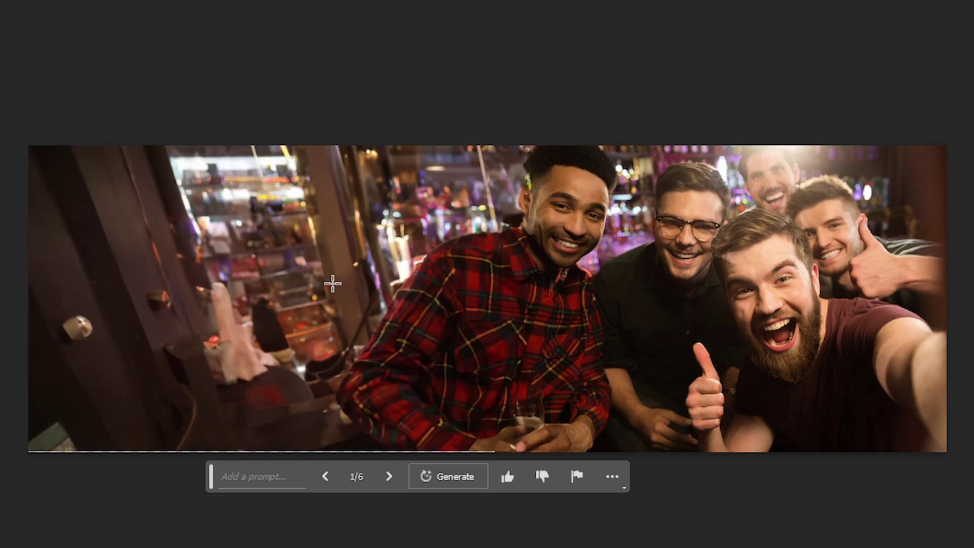
Enlarge the generated layer slightly beyond the canvas's lower-left corner to cover the thin gap along the bottom edge
key("ctrl+t")
left_click_drag(29, 547, 24, 547)
key("Return")
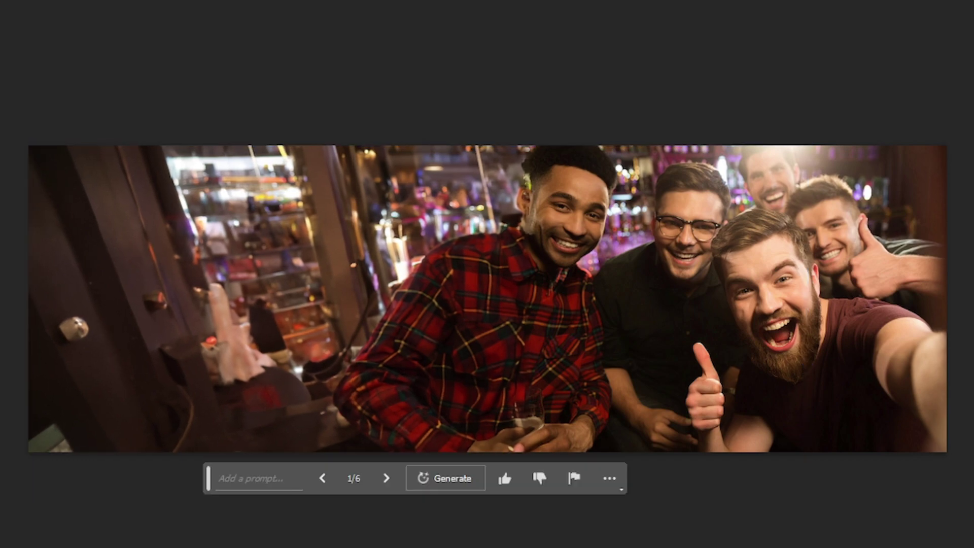